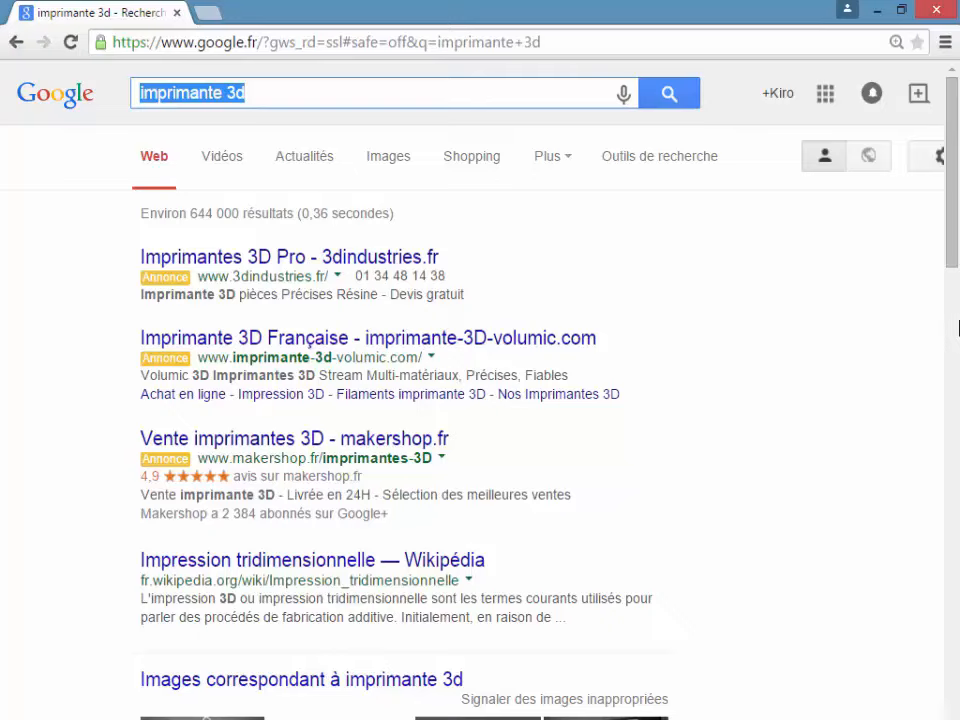
left_click(300, 95)
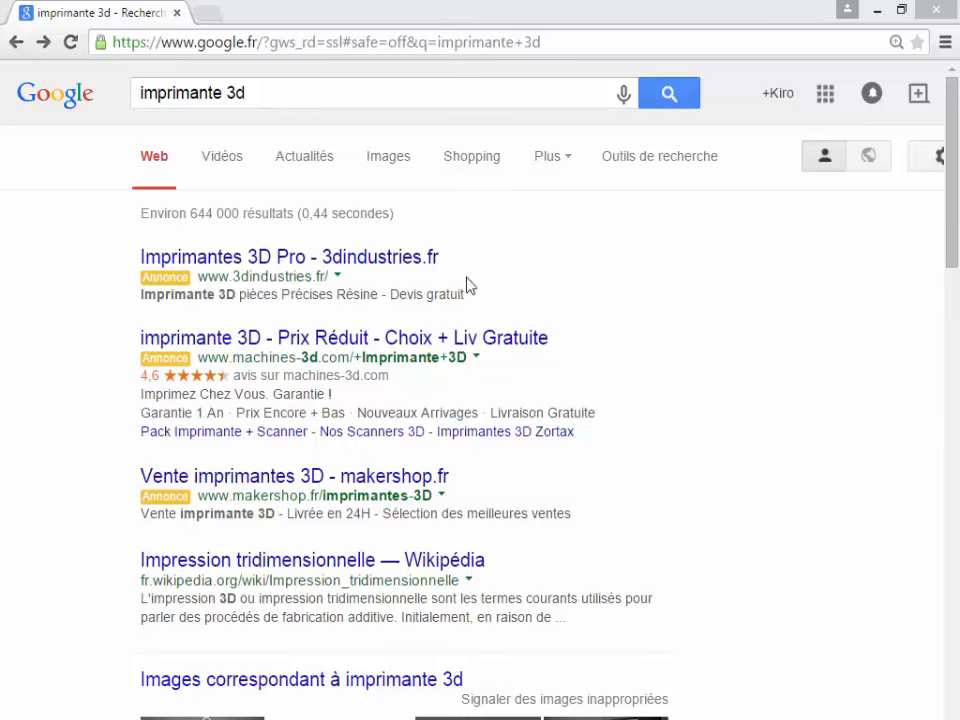
Step: Show the Google Shopping results for imprimante 3d and scroll through the 3D printer listings
left_click(471, 161)
scroll(356, 266, "down", 7)
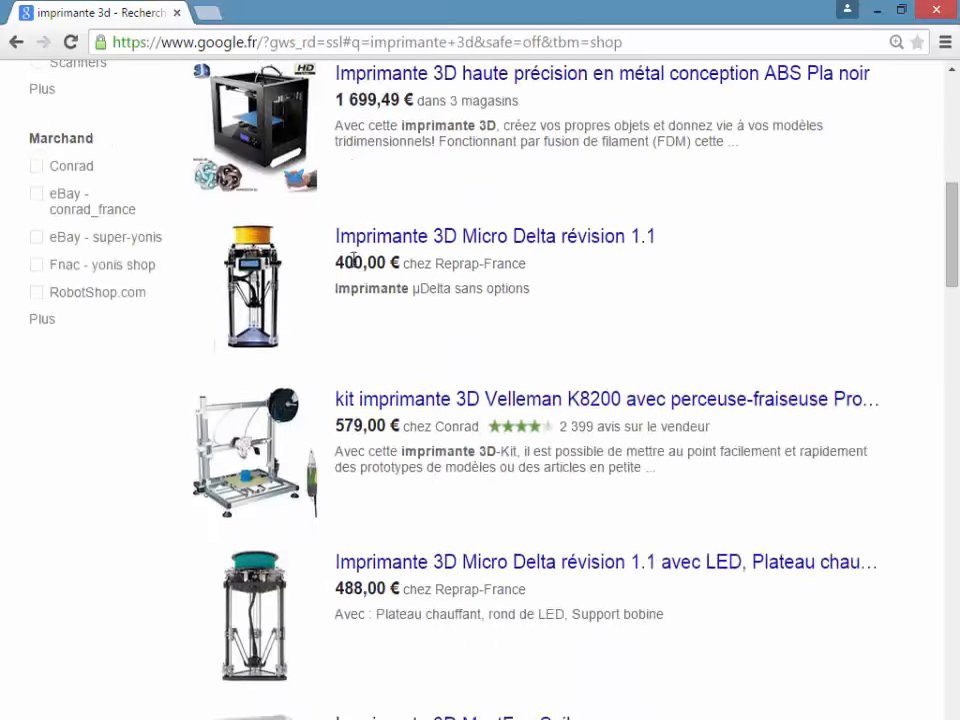
scroll(352, 258, "down", 1)
scroll(352, 260, "up", 8)
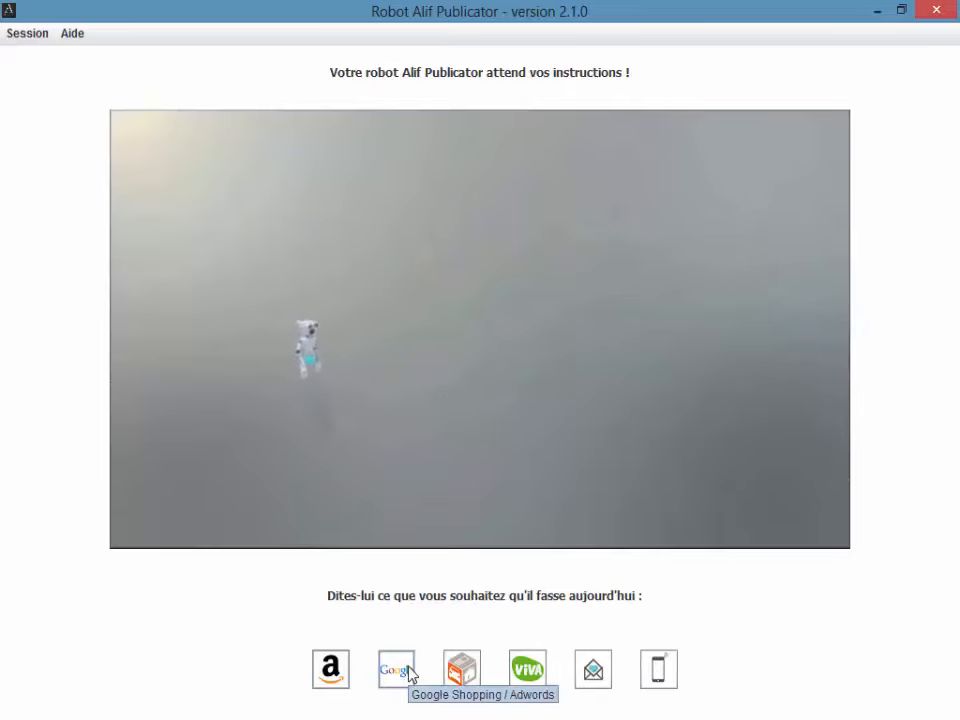
Step: Open the Google Shopping / Adwords setup from the Publicator home screen
left_click(396, 669)
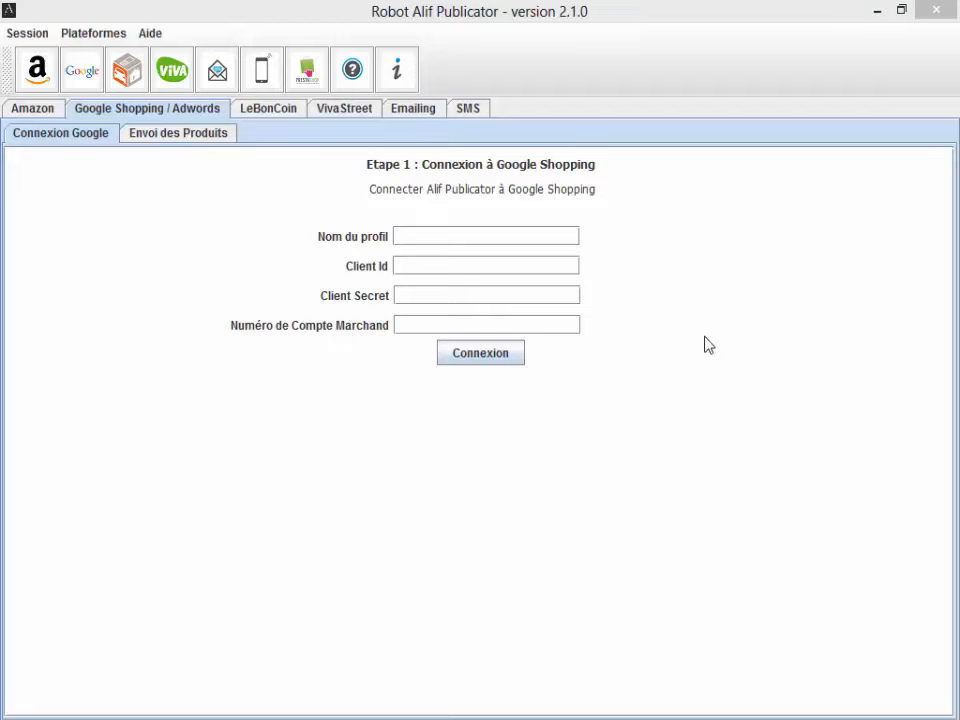
Step: Name the profile MonCompteGoogleShopping and paste the Client Id from the credentials note
left_click(414, 235)
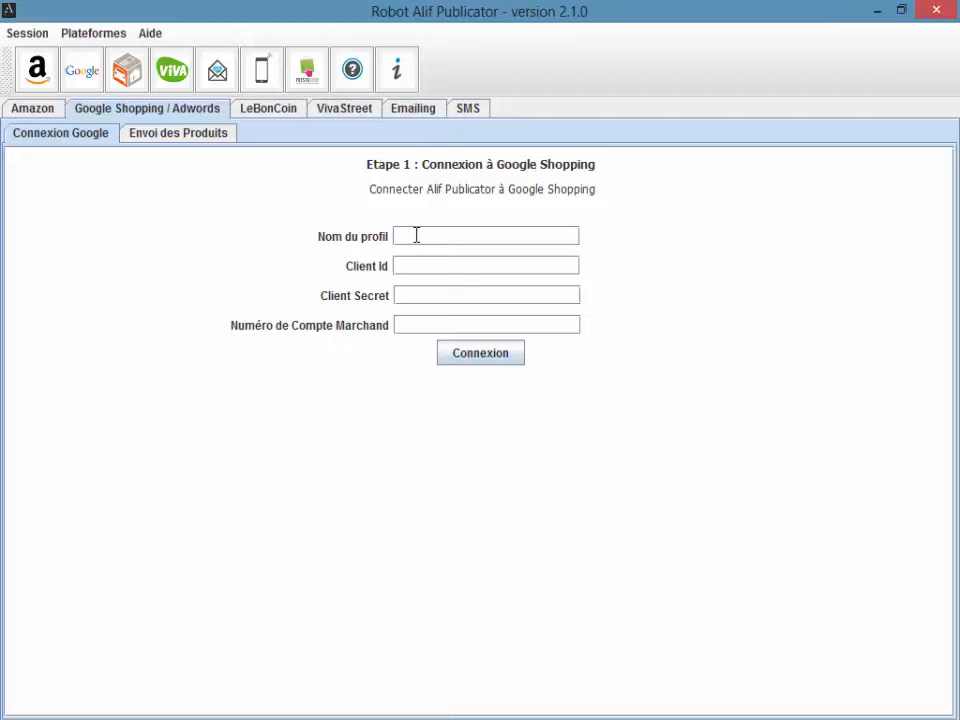
type("MonCompteGoogleShopping")
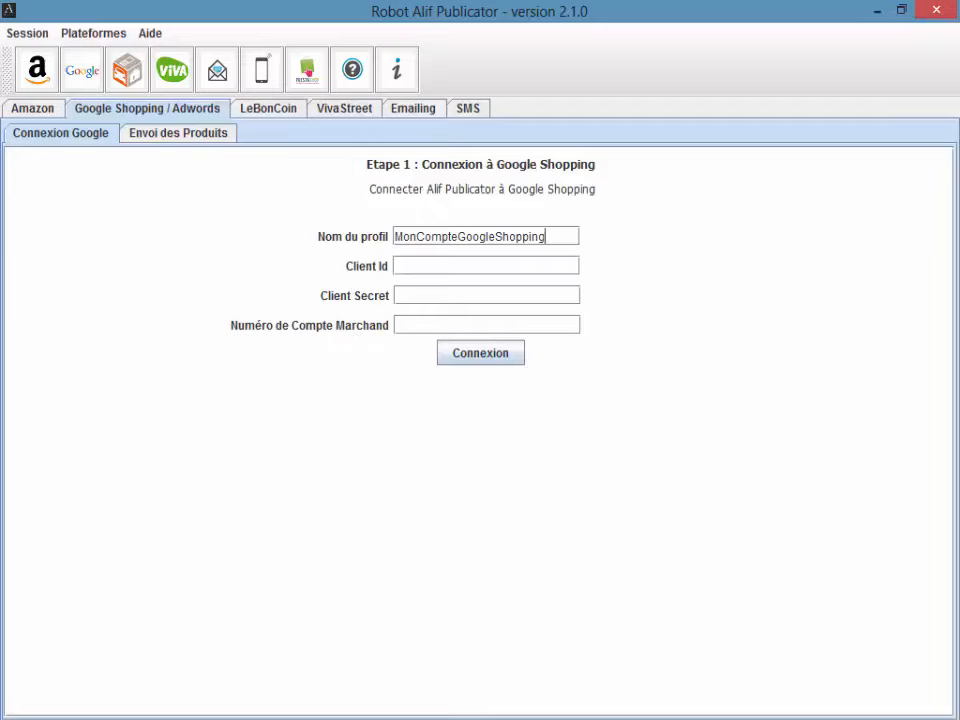
left_click(325, 718)
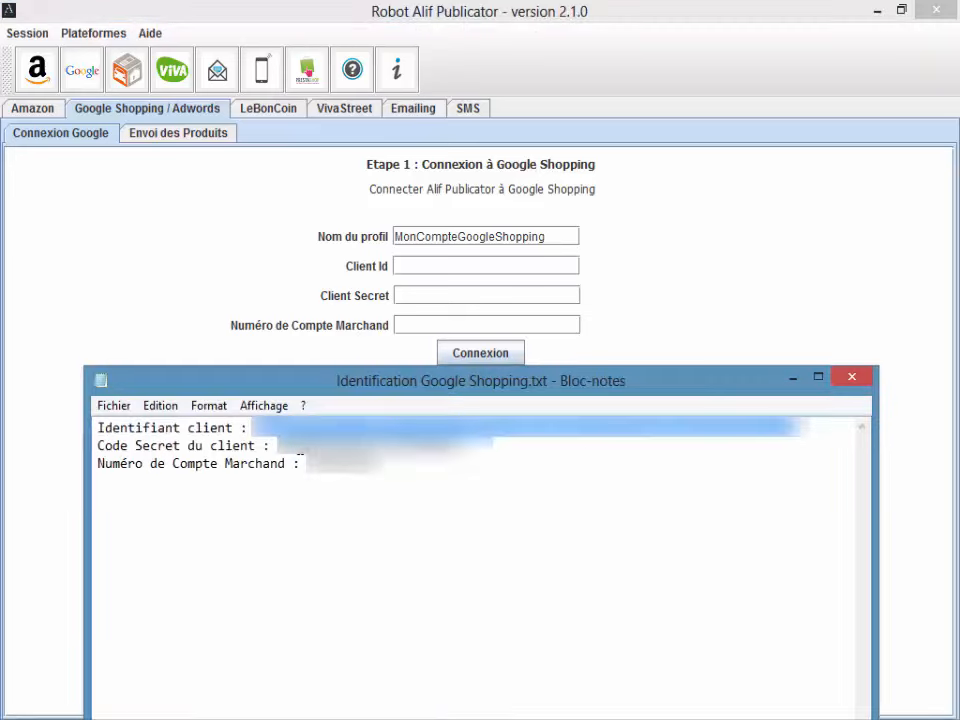
left_click_drag(97, 445, 792, 431)
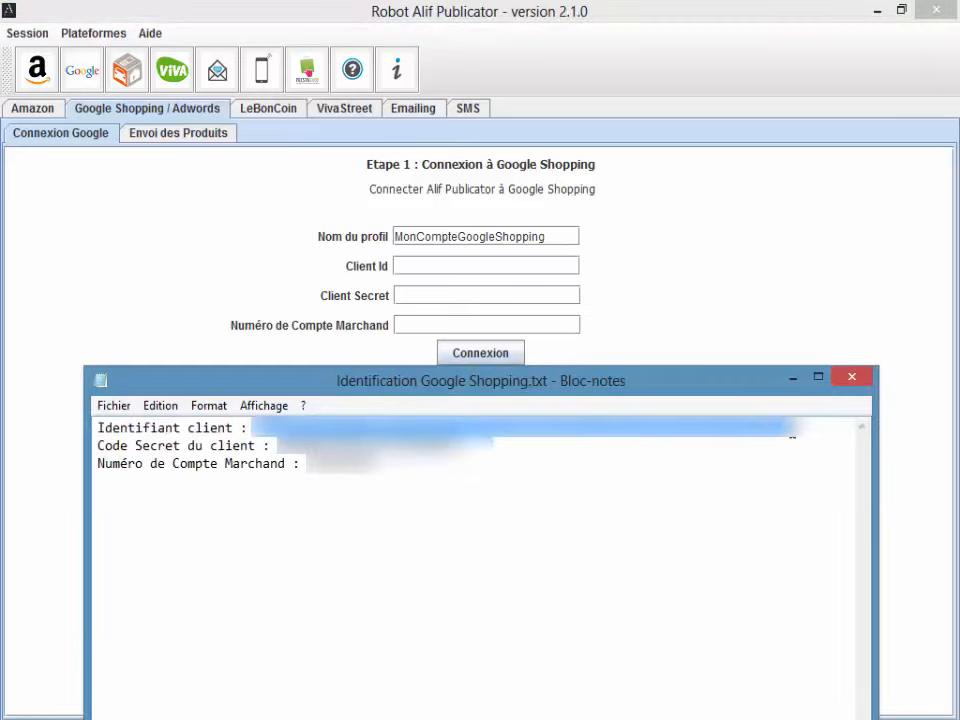
left_click(535, 266)
key("ctrl+v")
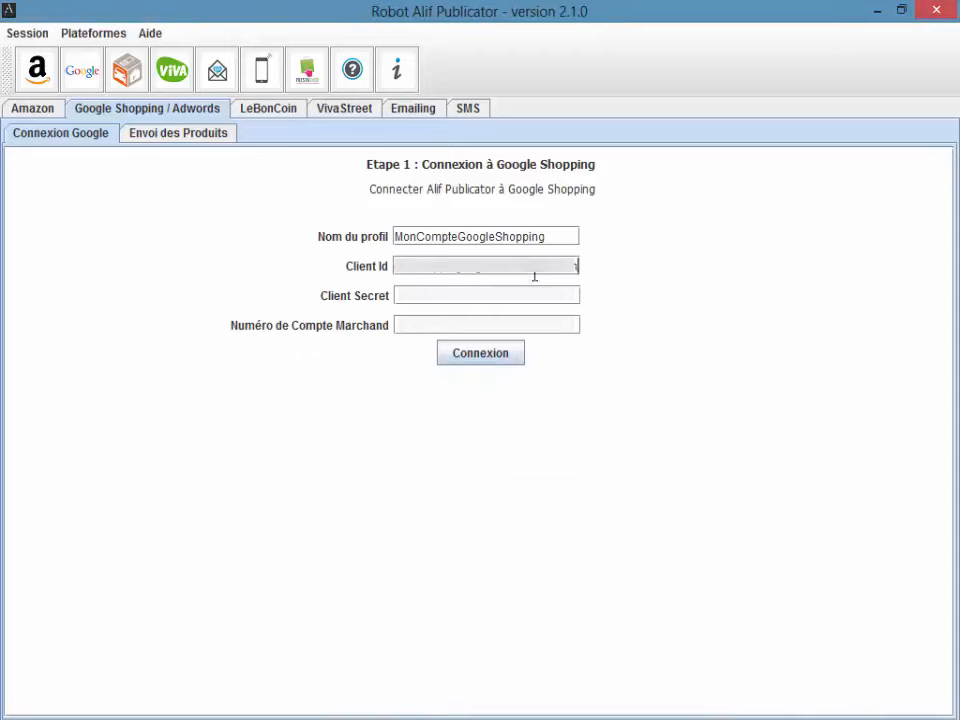
Step: Paste the Client Secret and merchant account number from the note, then connect
left_click(426, 716)
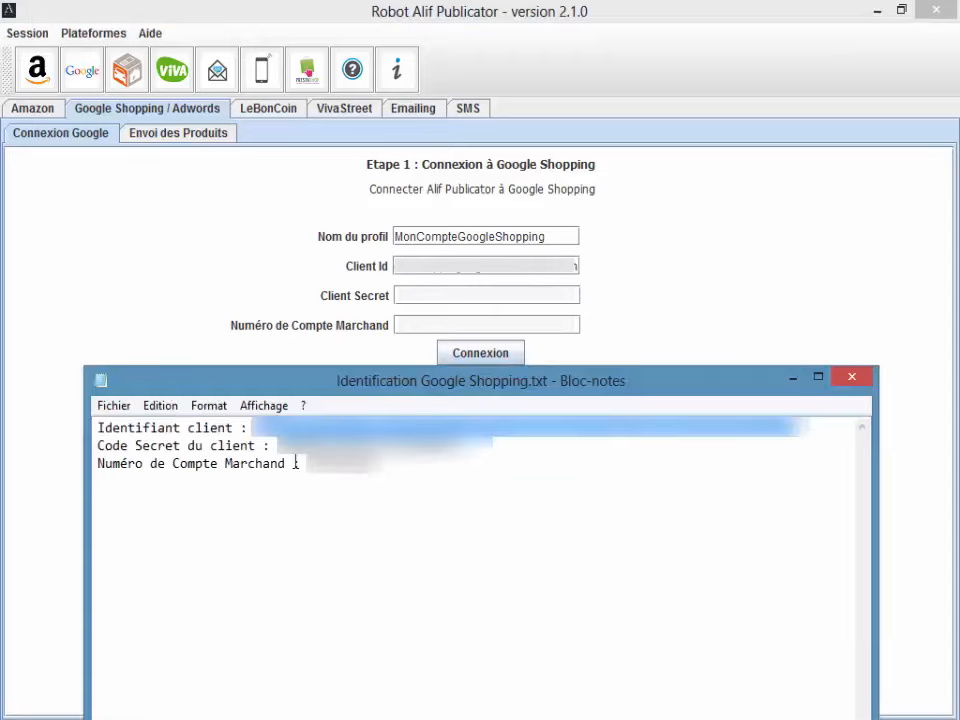
left_click_drag(277, 446, 460, 446)
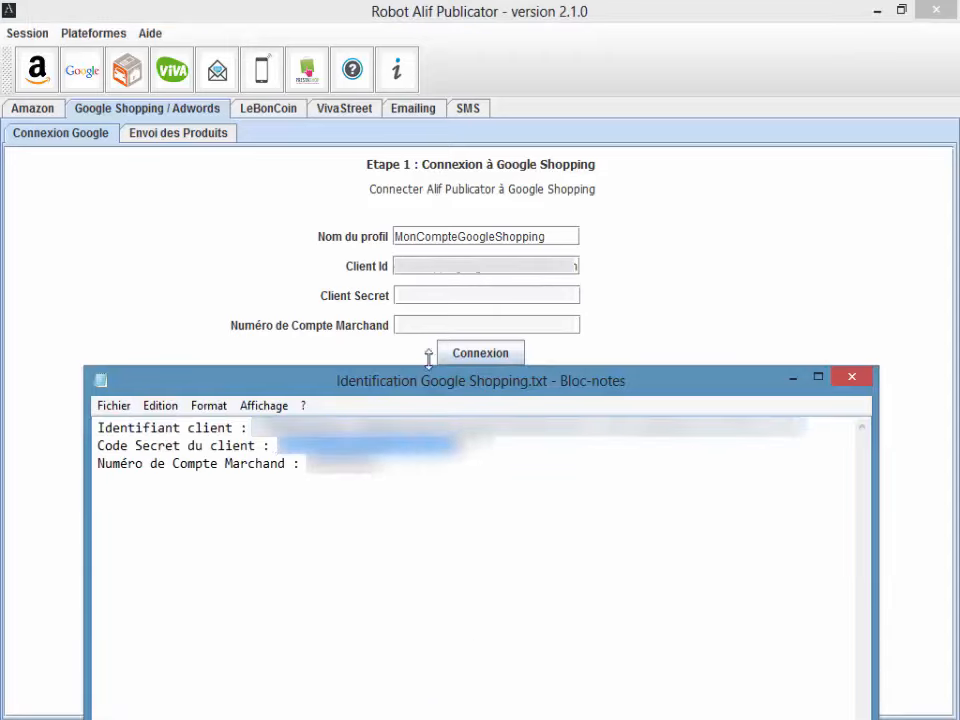
left_click(455, 296)
key("ctrl+v")
left_click(426, 716)
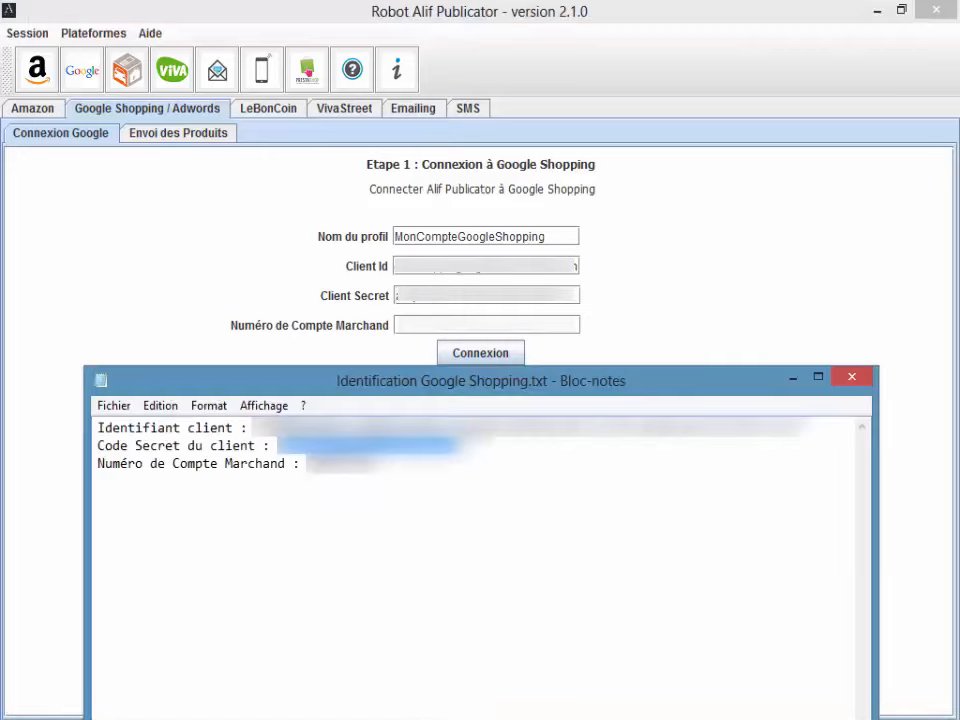
left_click_drag(307, 463, 372, 463)
left_click(426, 325)
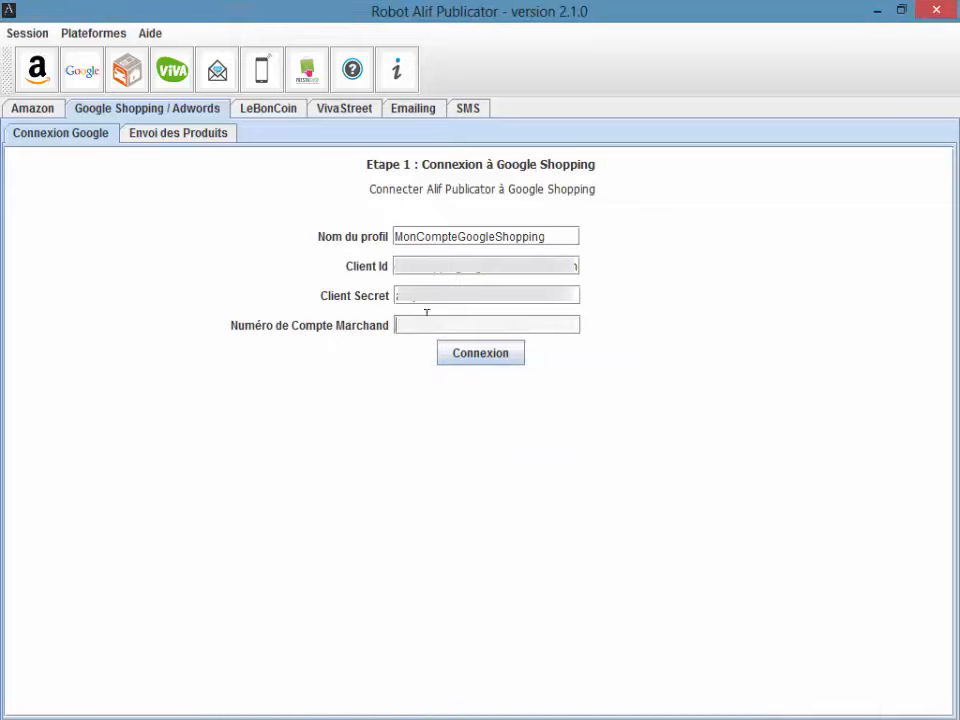
key("ctrl+v")
left_click(507, 355)
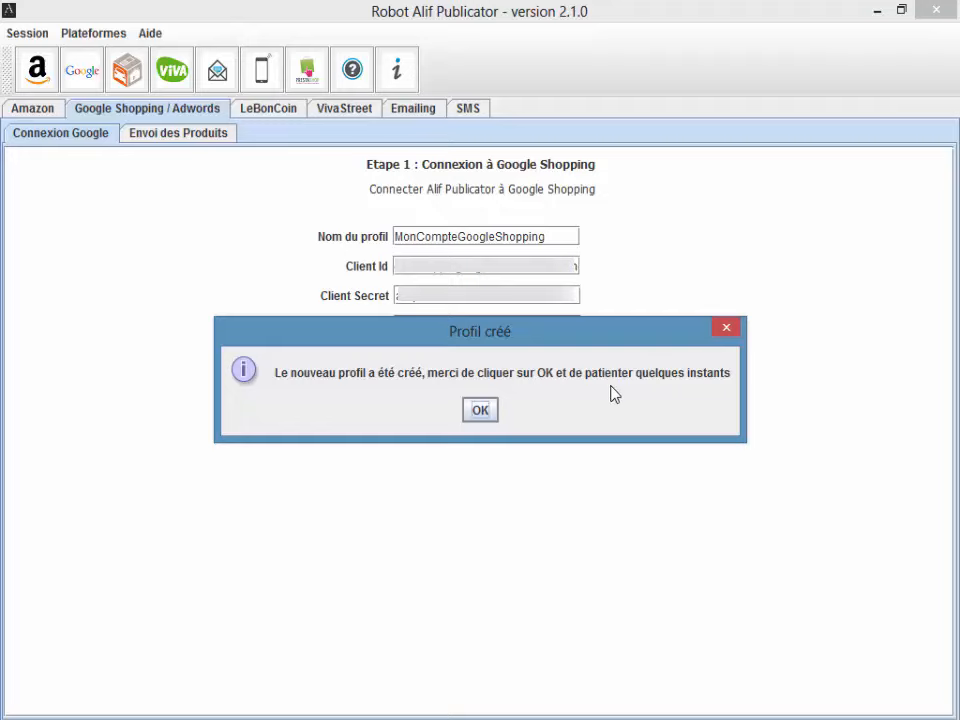
Step: Acknowledge the 'Profil créé' notice with OK
left_click(481, 410)
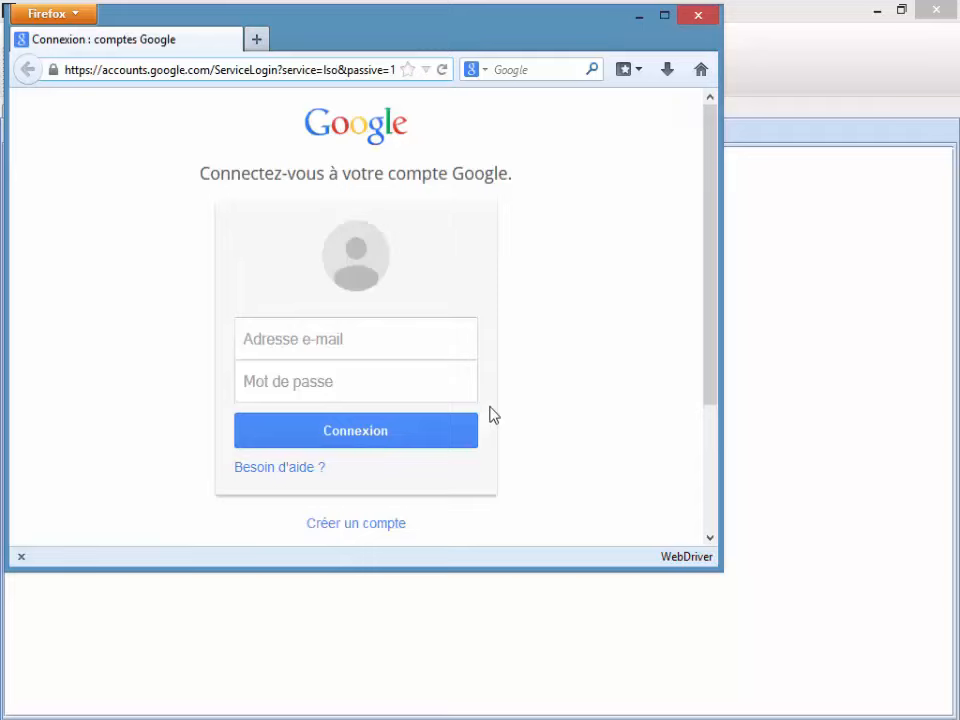
Step: Sign in to Google with the account's e-mail address and password
left_click(399, 346)
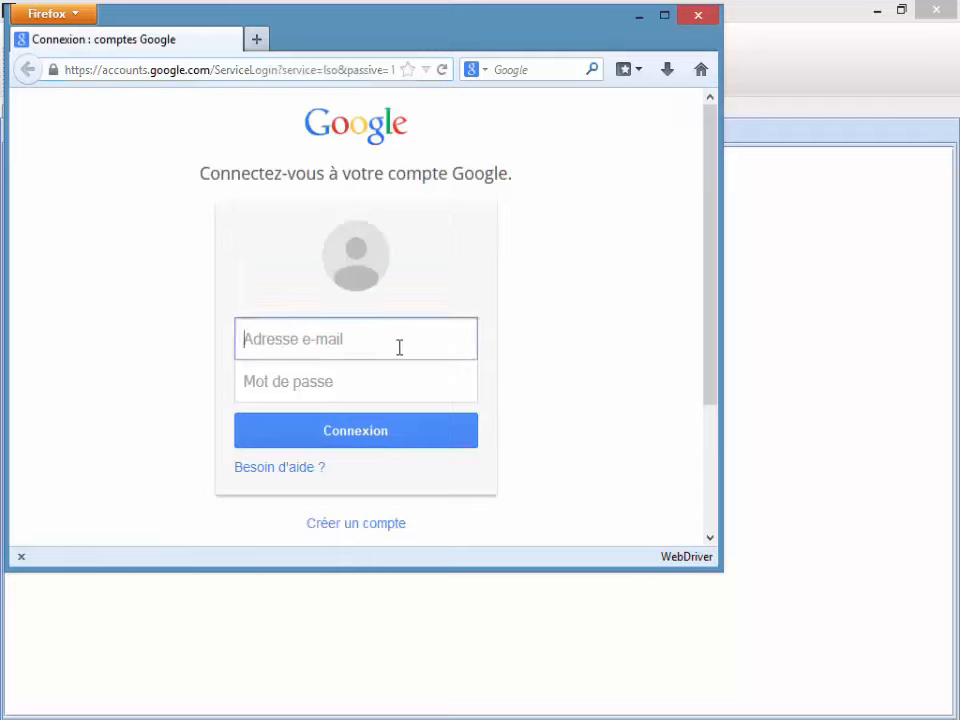
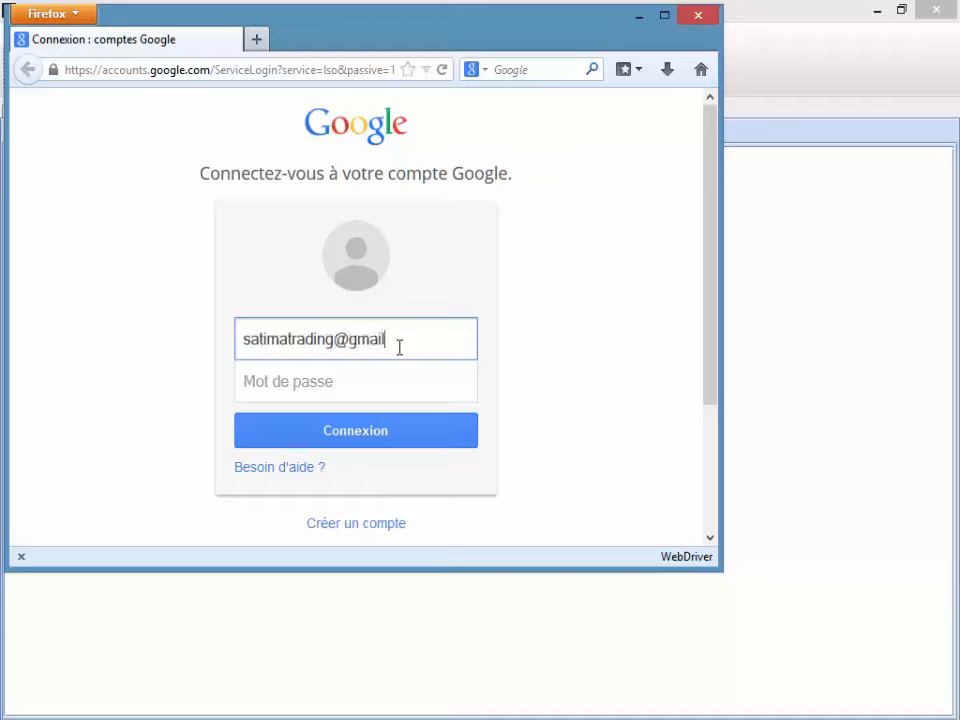
left_click(405, 384)
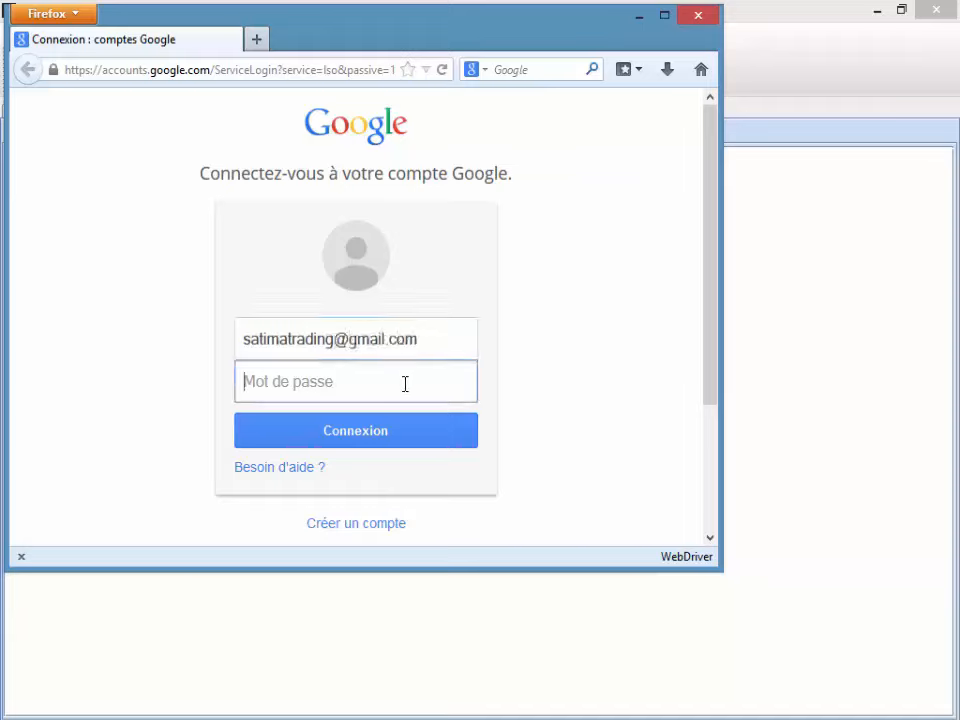
type("•••••••••")
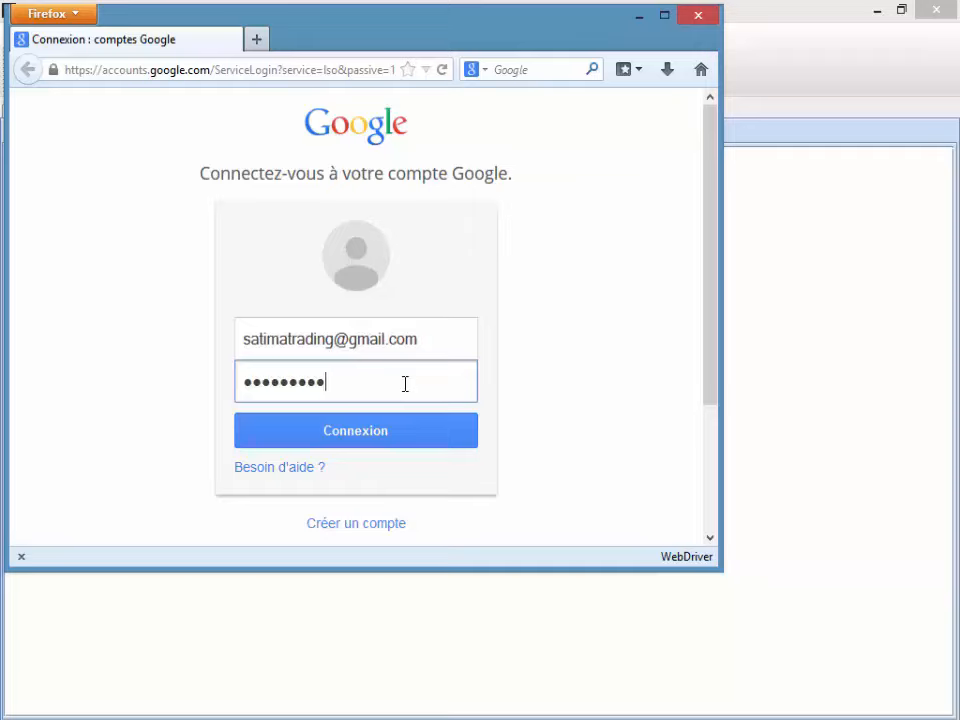
type("•")
left_click(388, 433)
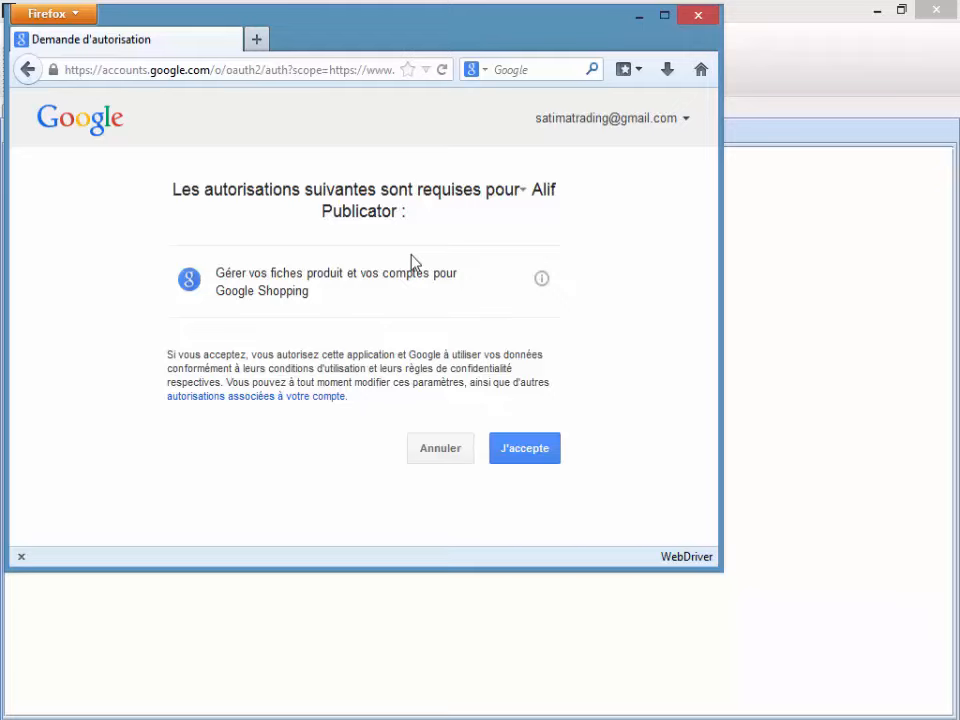
Step: Grant Alif Publicator access, copy the authorization code and minimize Firefox
left_click(531, 450)
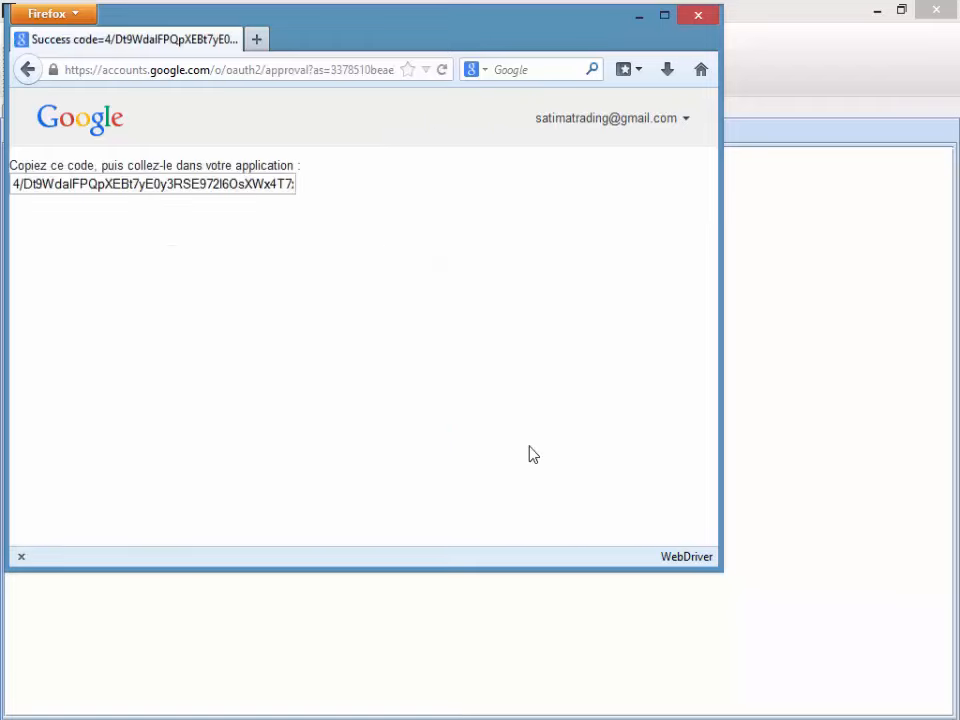
left_click(24, 183)
right_click(24, 183)
left_click(105, 248)
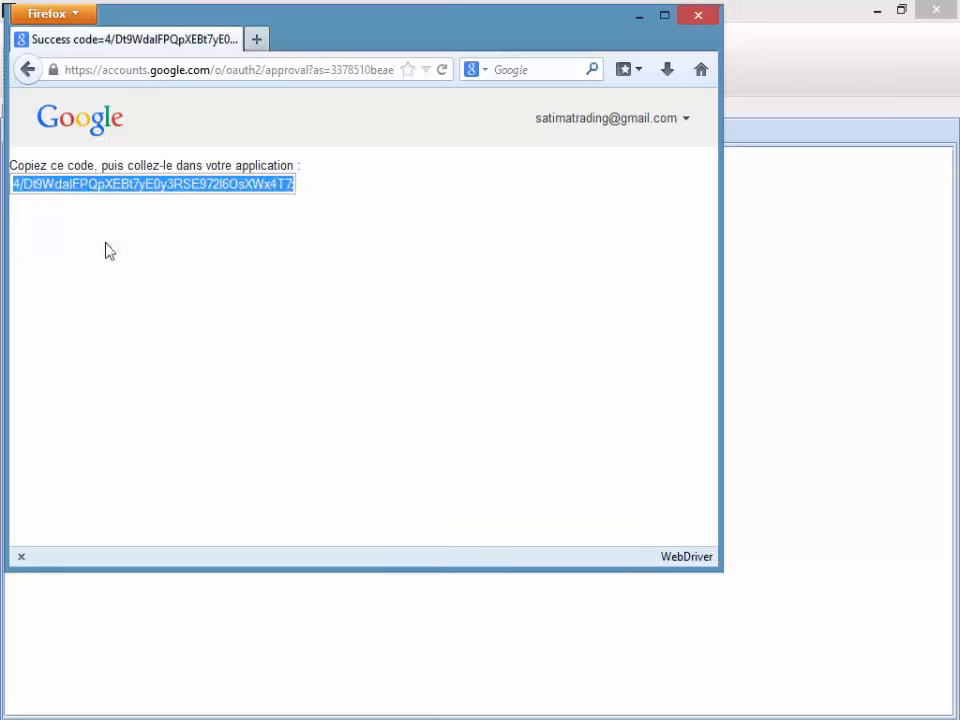
left_click(637, 17)
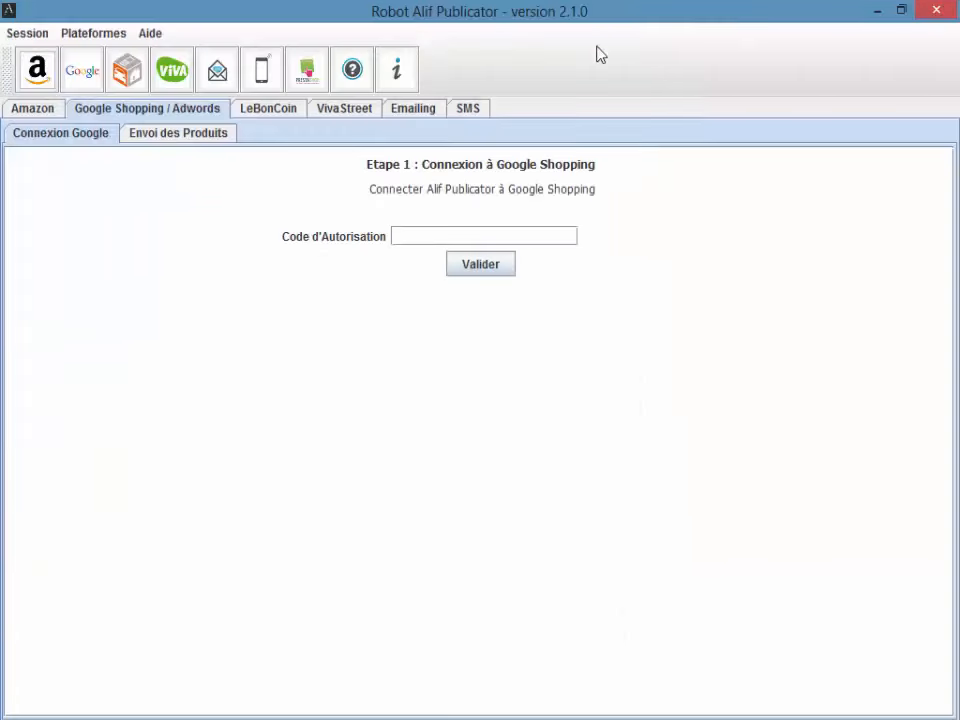
Step: Paste the authorization code into Code d'Autorisation, validate it and confirm the notice
left_click(414, 236)
key("ctrl+v")
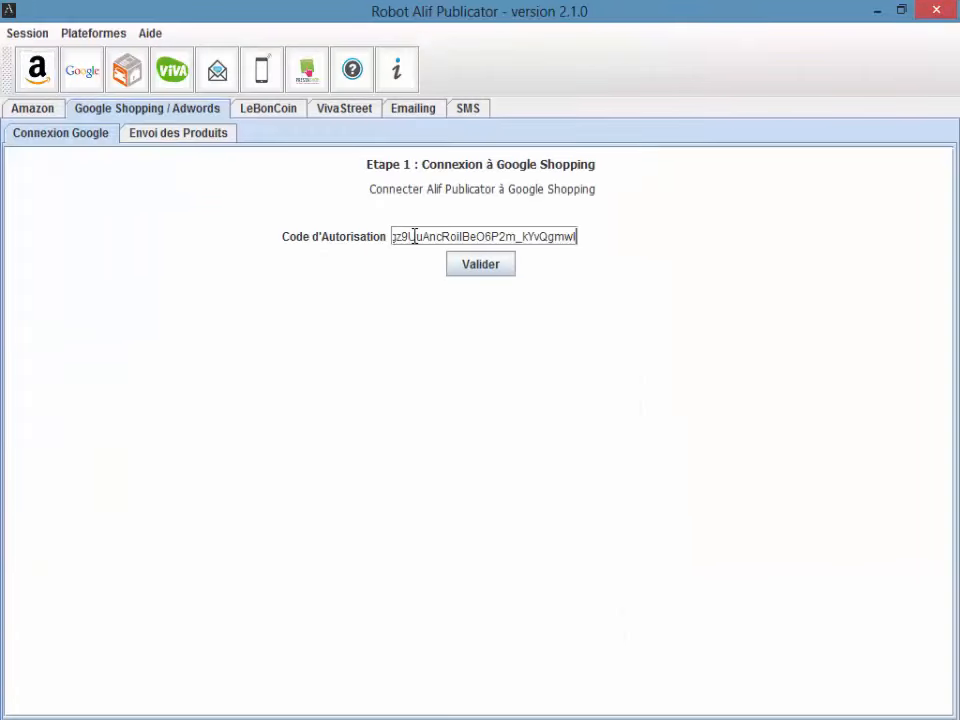
left_click(482, 266)
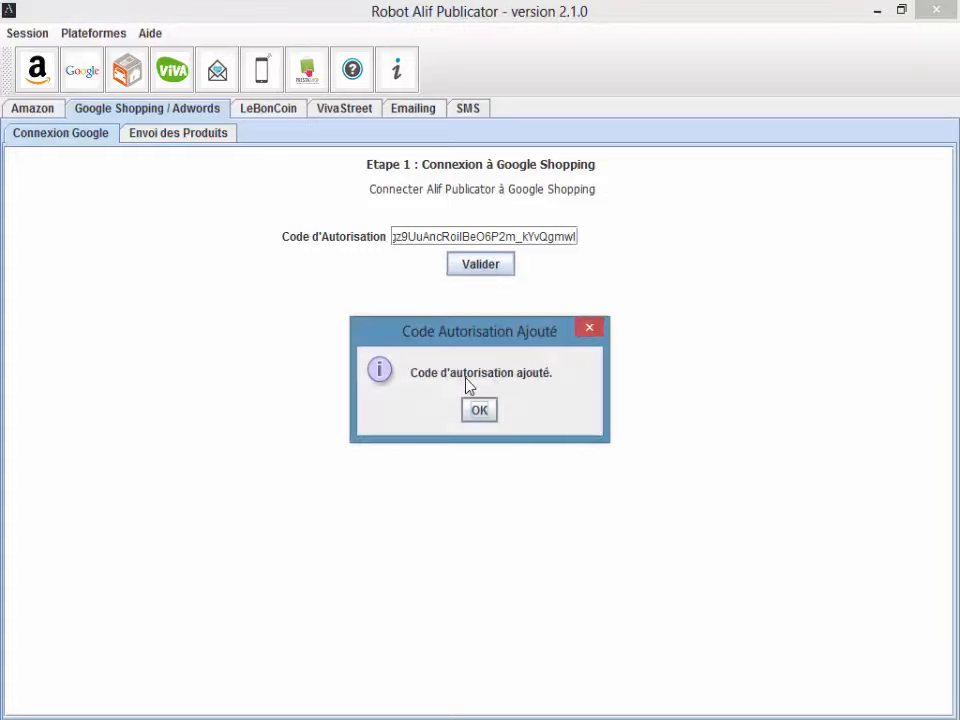
left_click(486, 413)
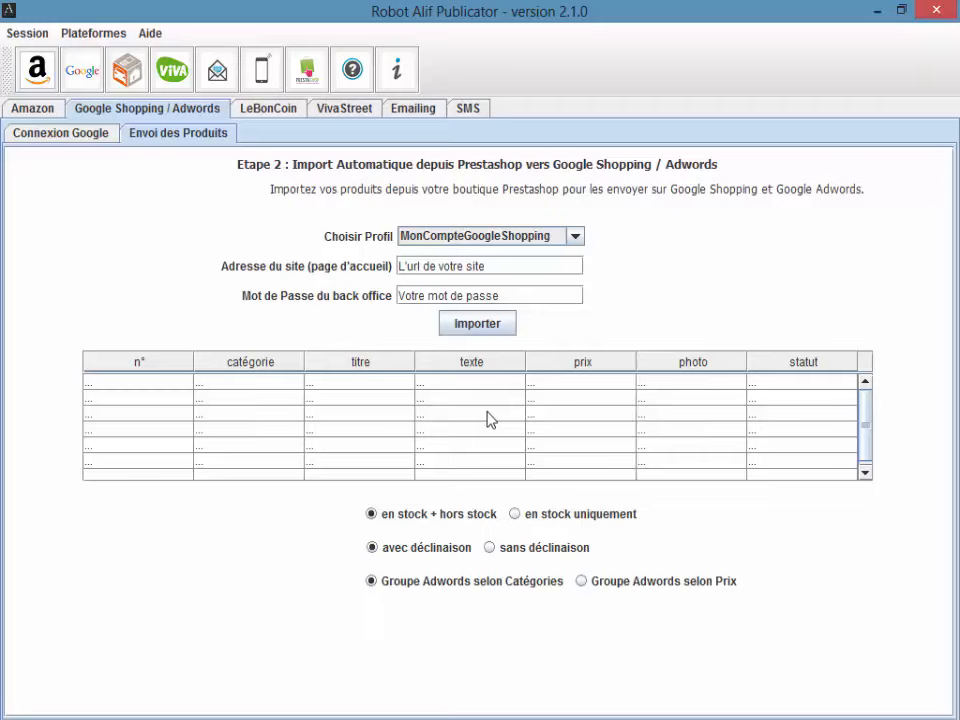
Step: Select MonCompteGoogleShopping in the Choisir Profil dropdown
left_click(542, 243)
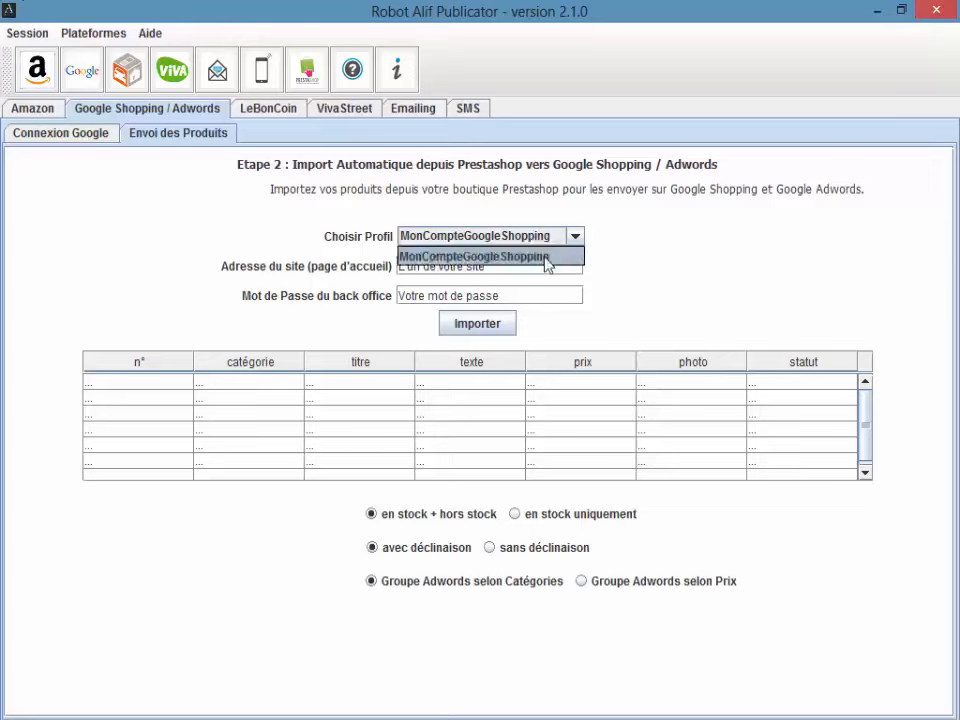
left_click(510, 256)
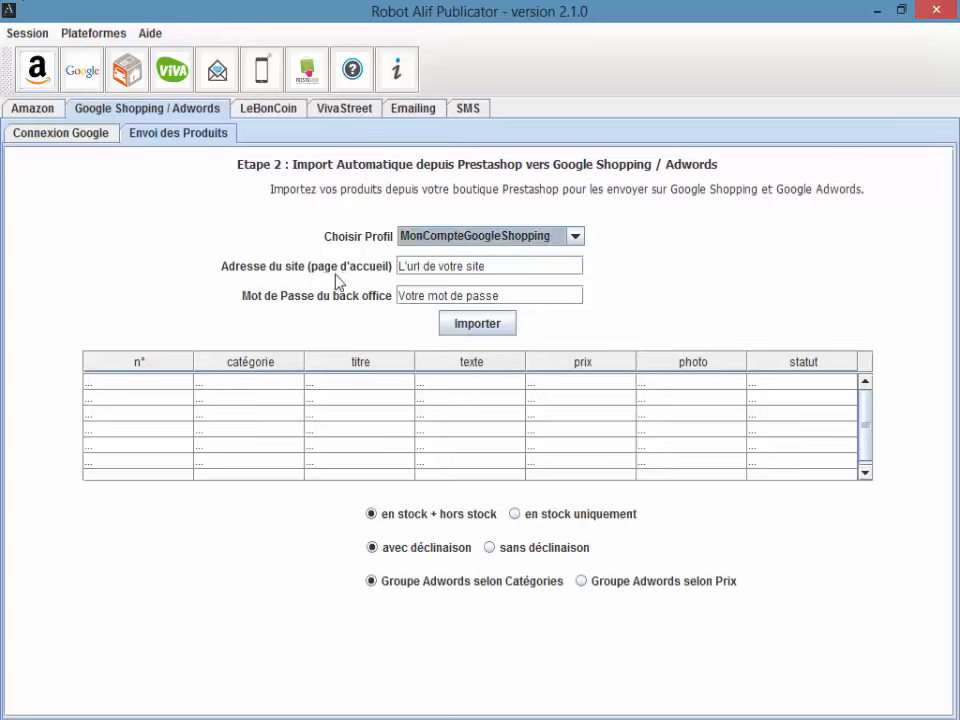
Step: Enter demo.alifconception.com and the back-office password, then import the products
left_click(517, 274)
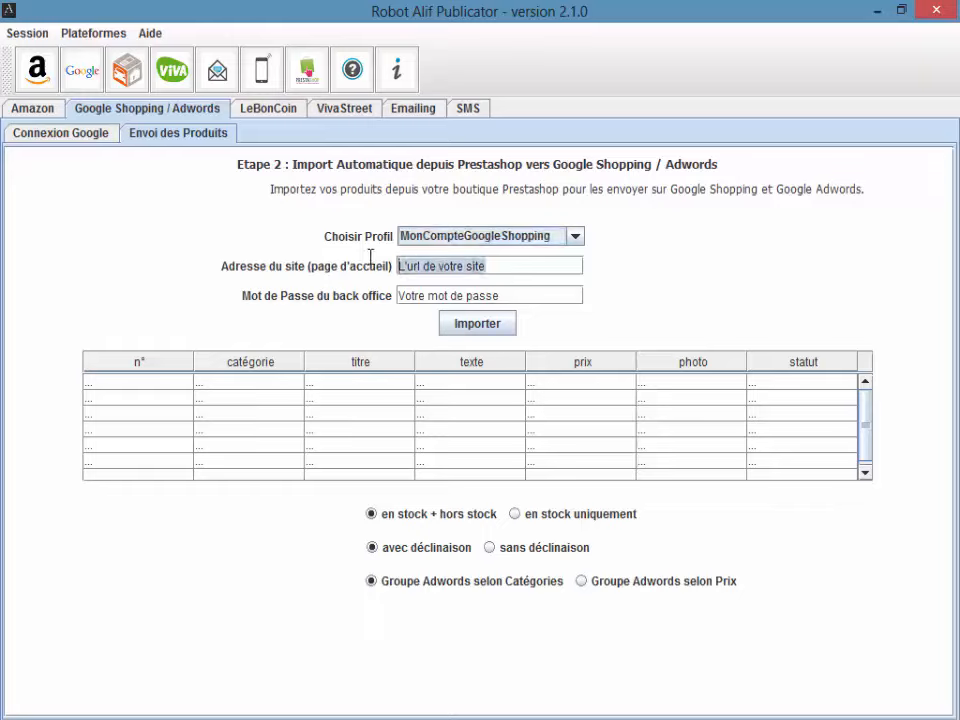
type("demo.alifconception")
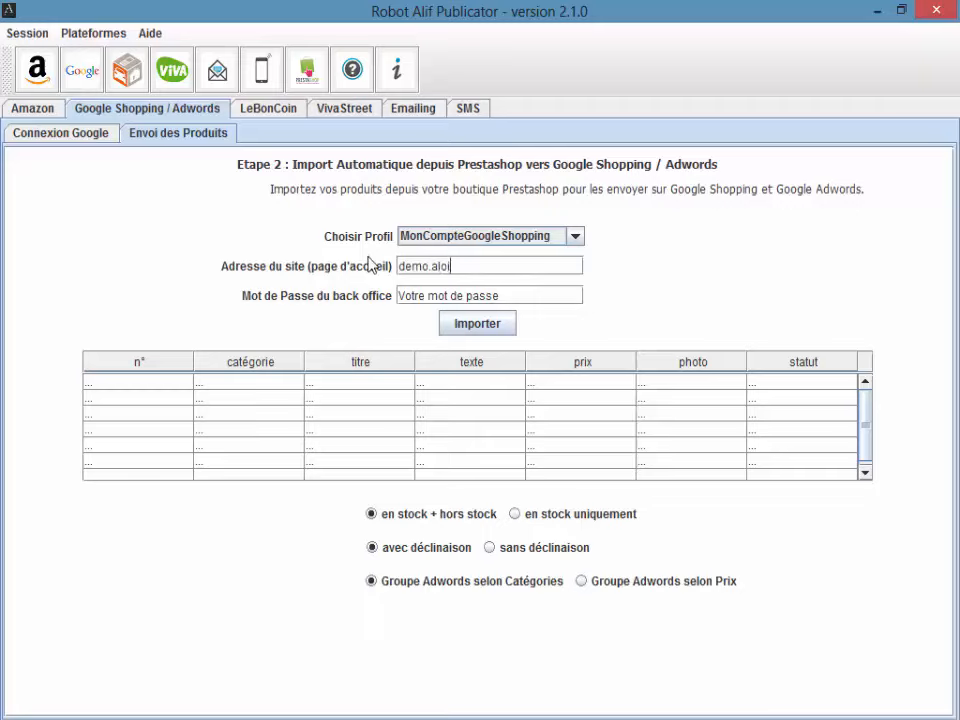
type(".com")
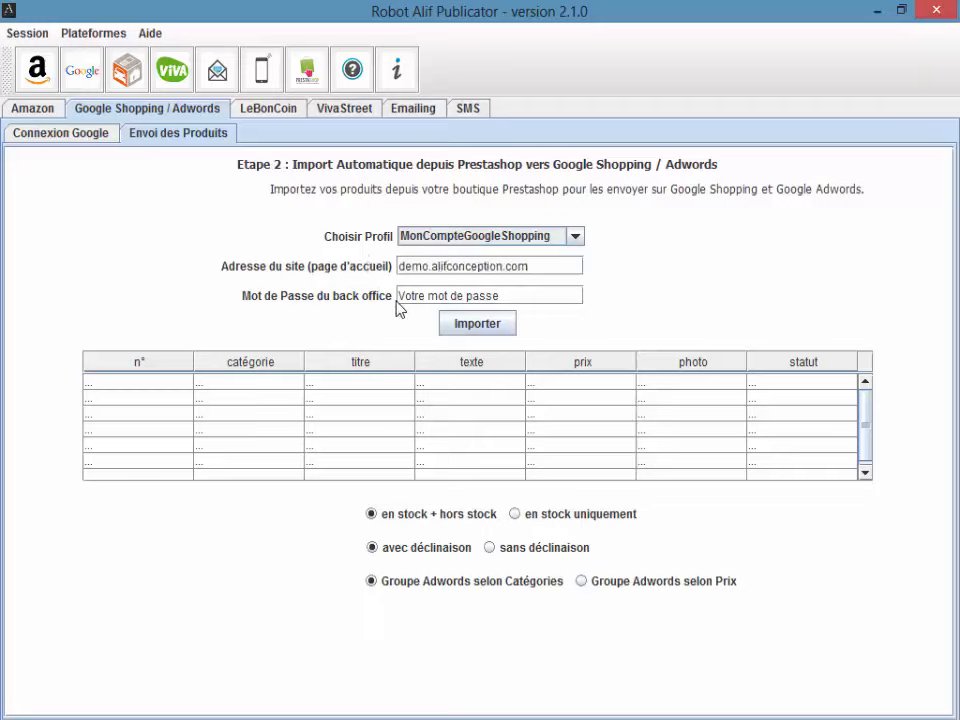
left_click_drag(529, 298, 202, 281)
type("d")
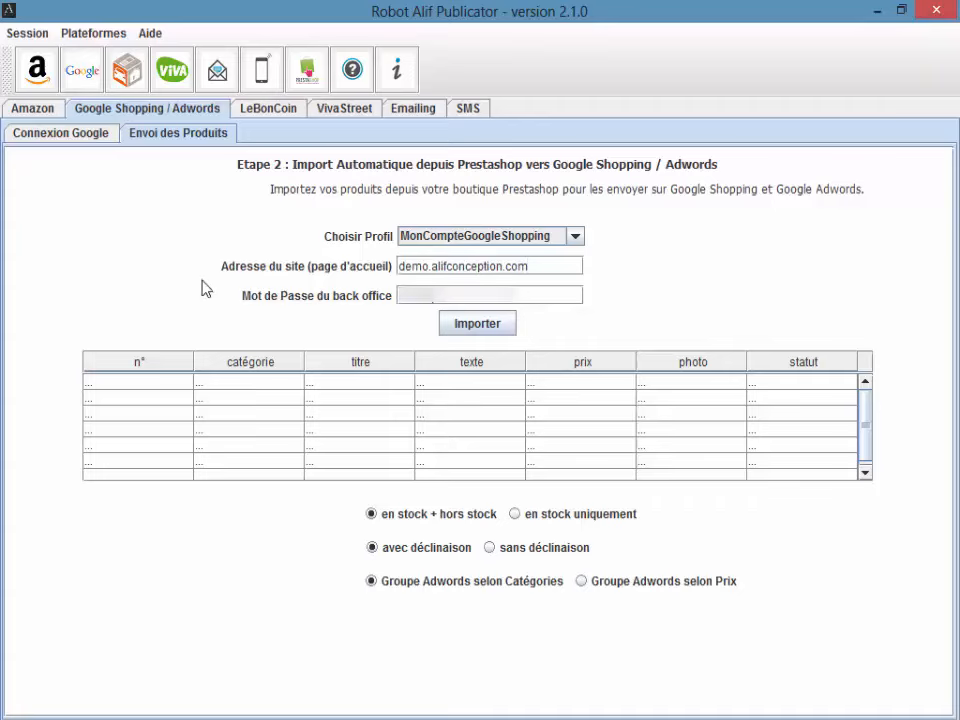
left_click(497, 328)
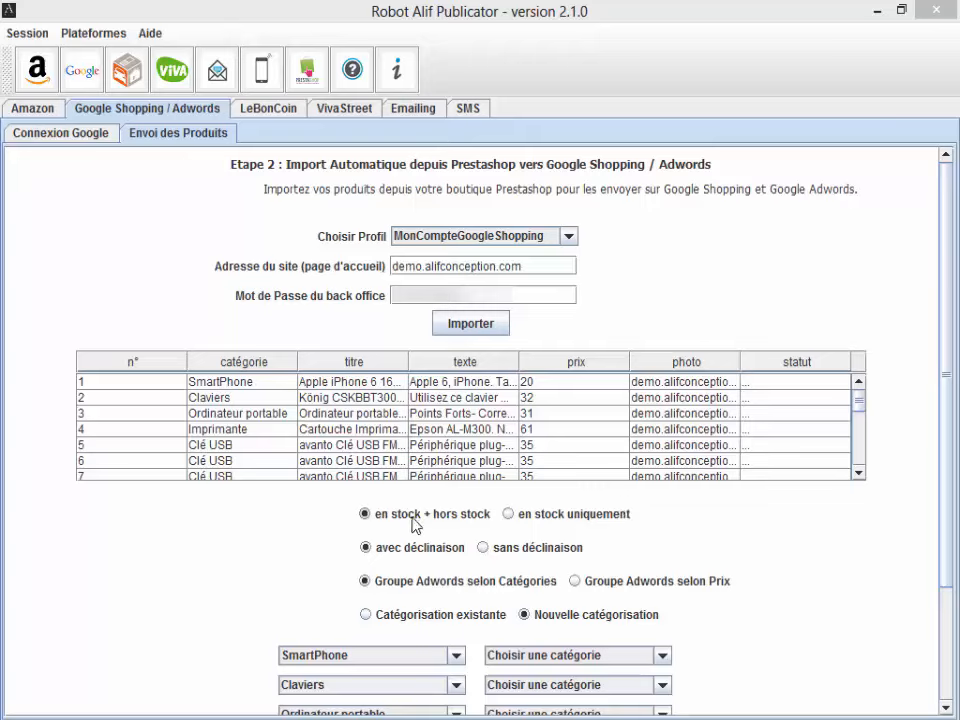
left_click(505, 518)
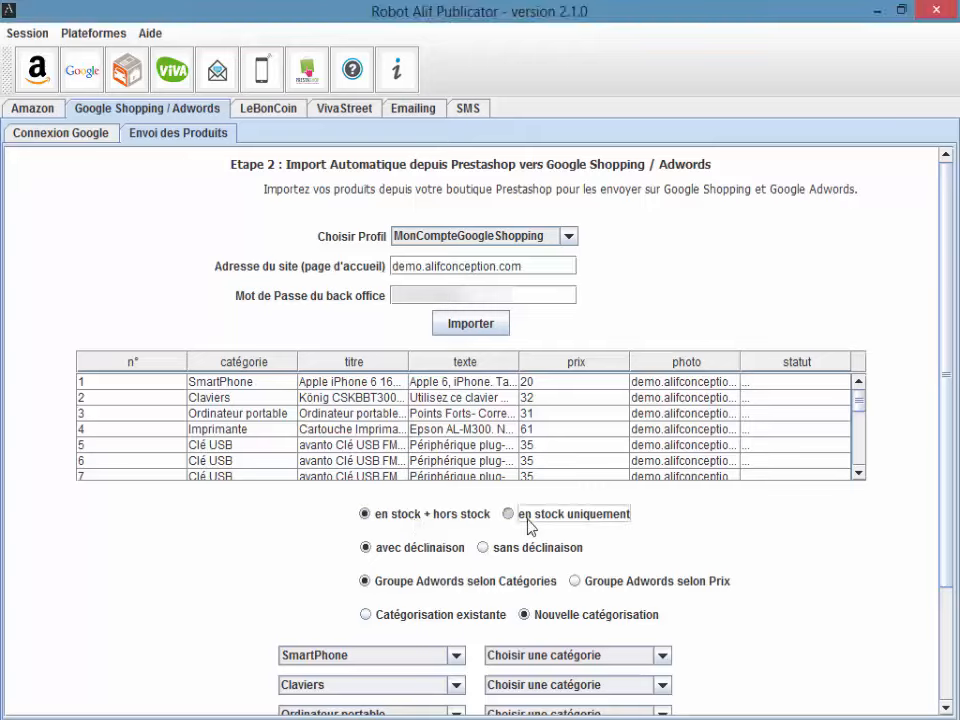
left_click(362, 518)
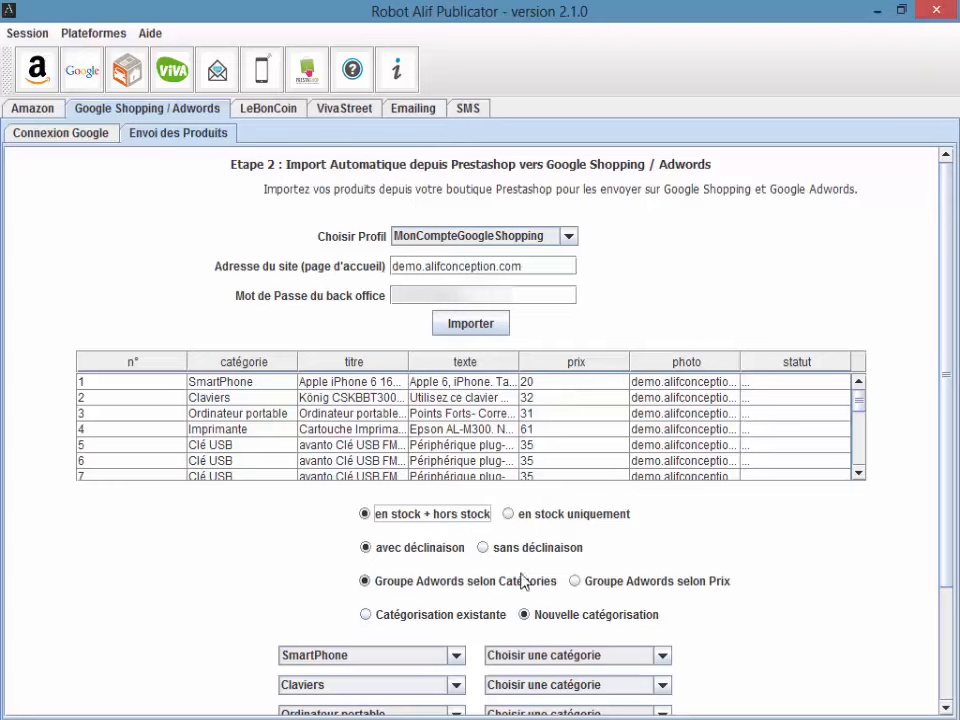
Step: Choose 'Groupe Adwords selon Prix' and scroll down the panel
left_click(662, 582)
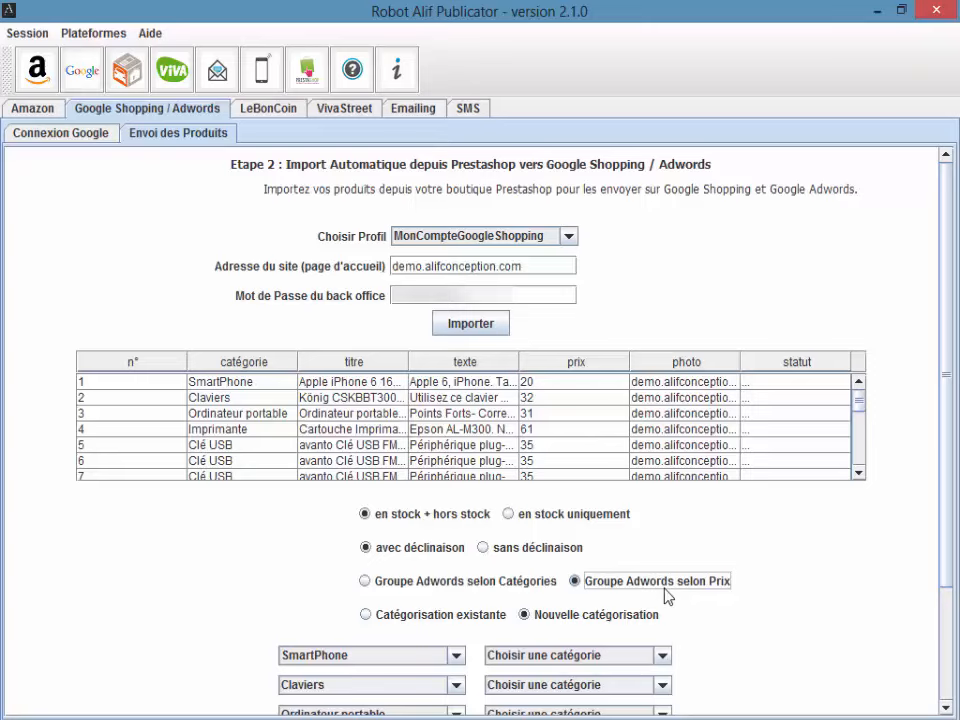
scroll(949, 563, "down", 3)
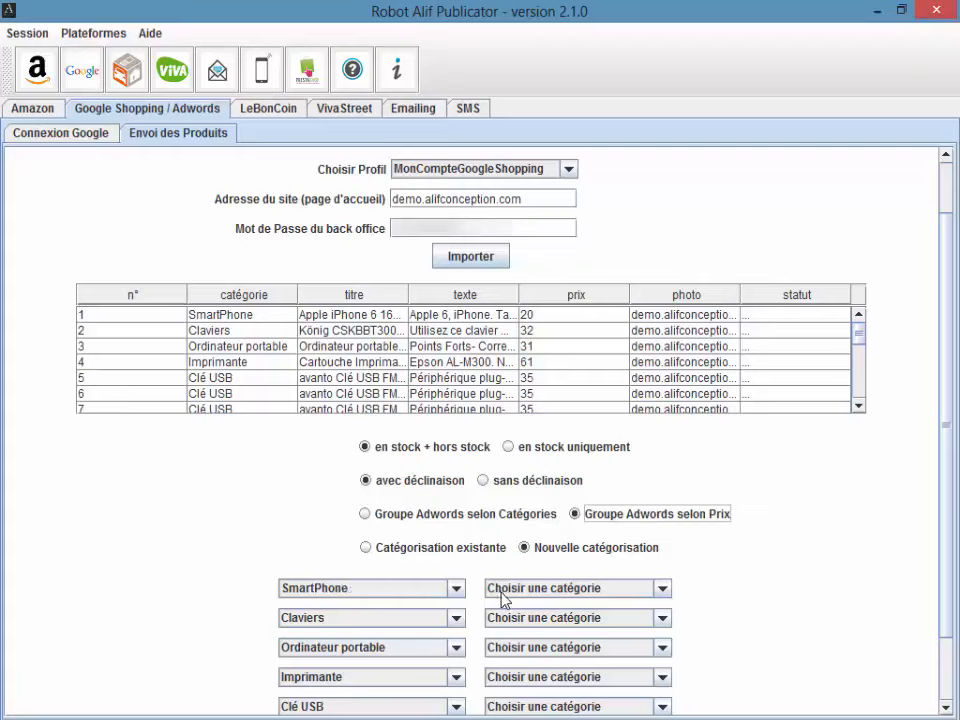
Step: Map the SmartPhone row to Appareils électroniques with sub-category Communications
left_click(403, 591)
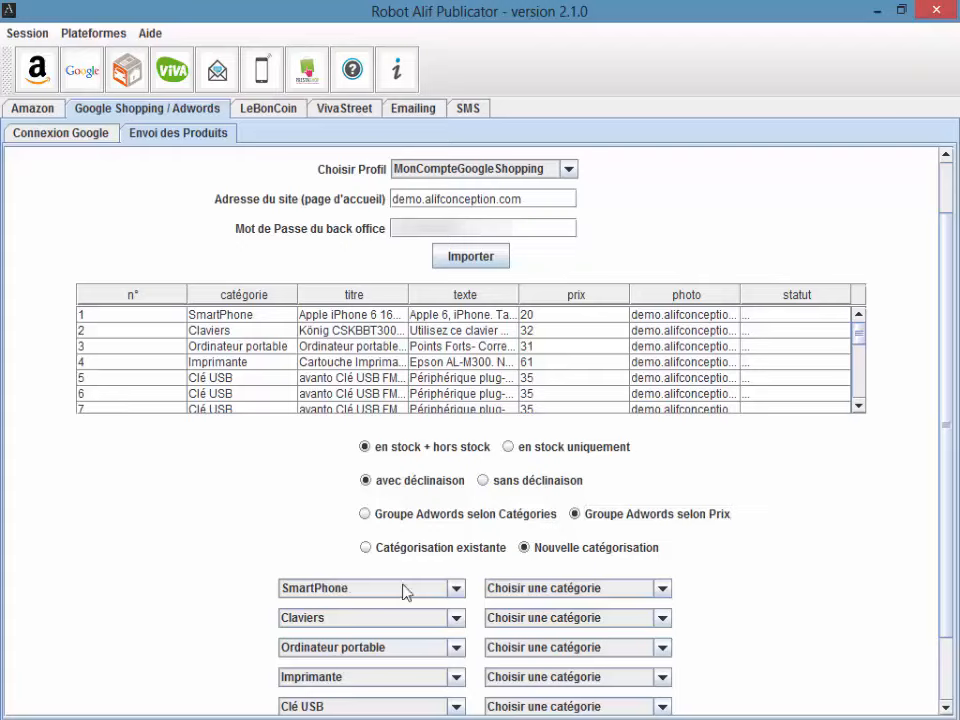
left_click(529, 592)
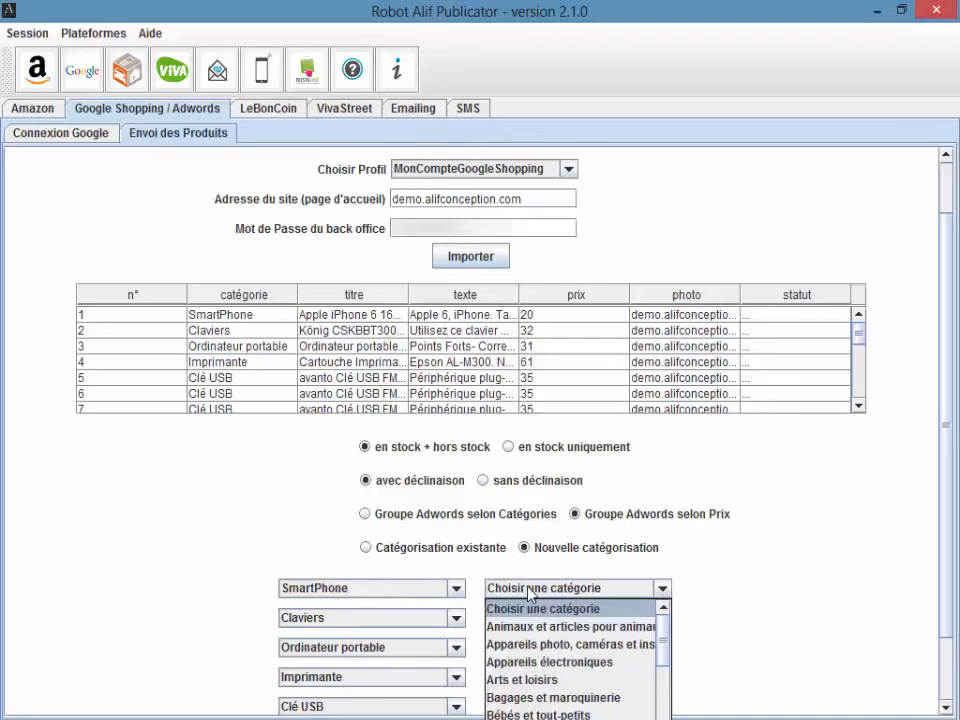
mouse_move(662, 627)
left_mouse_down()
mouse_move(660, 688)
mouse_move(658, 643)
left_mouse_up()
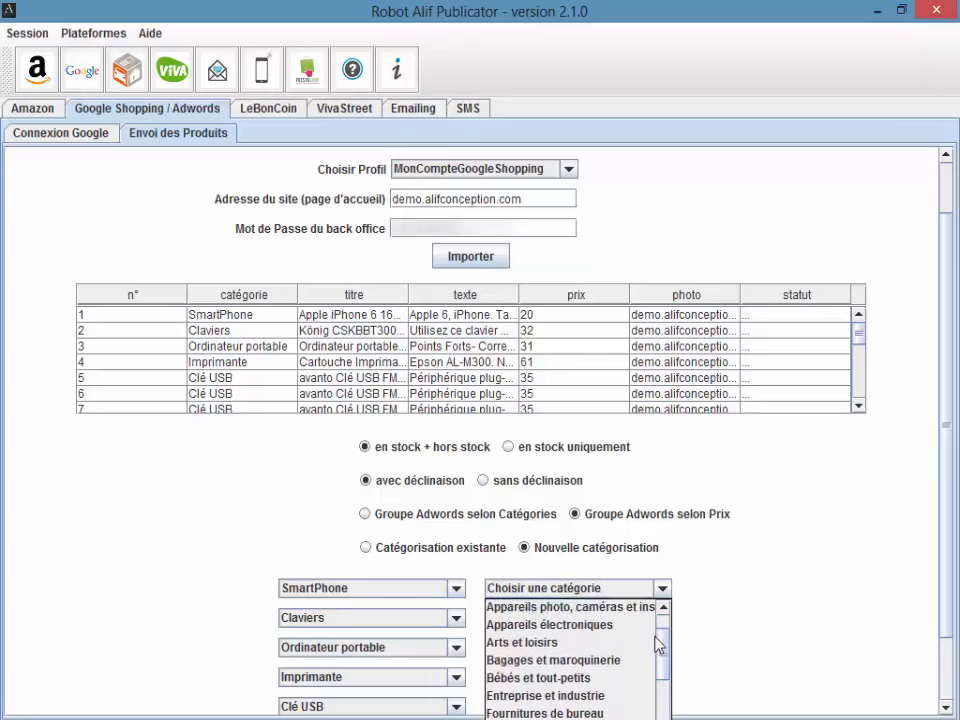
left_click(612, 631)
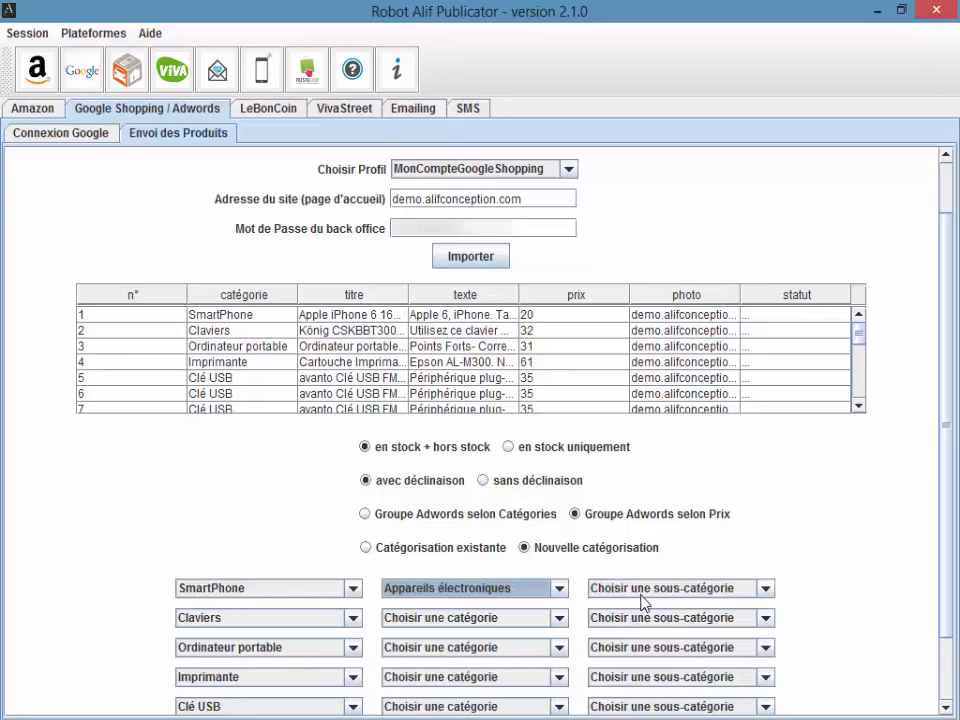
left_click(641, 596)
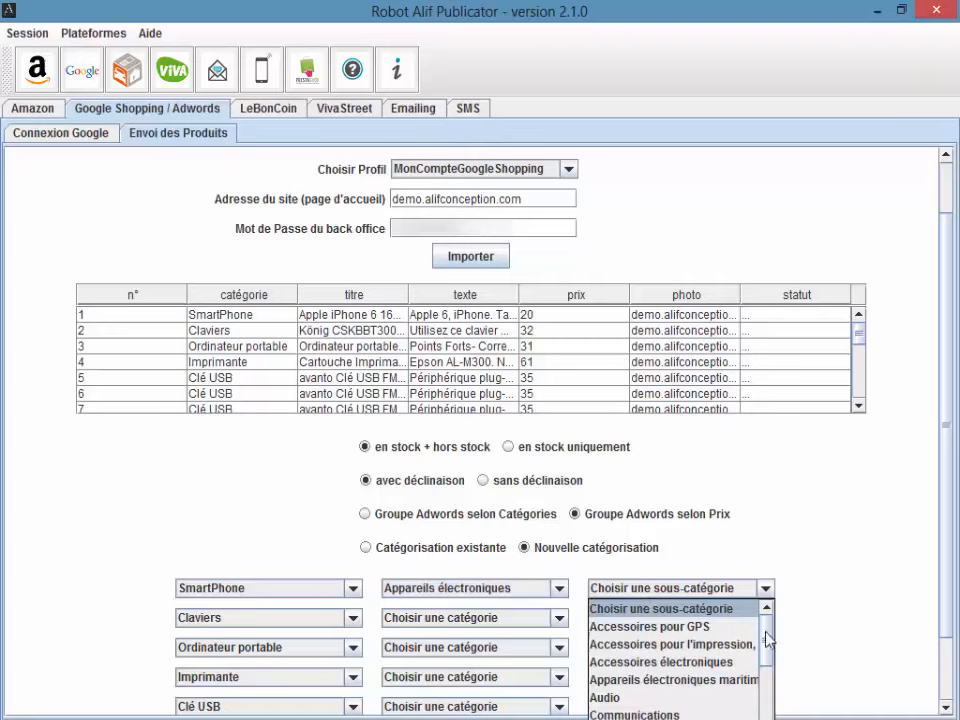
left_click(660, 713)
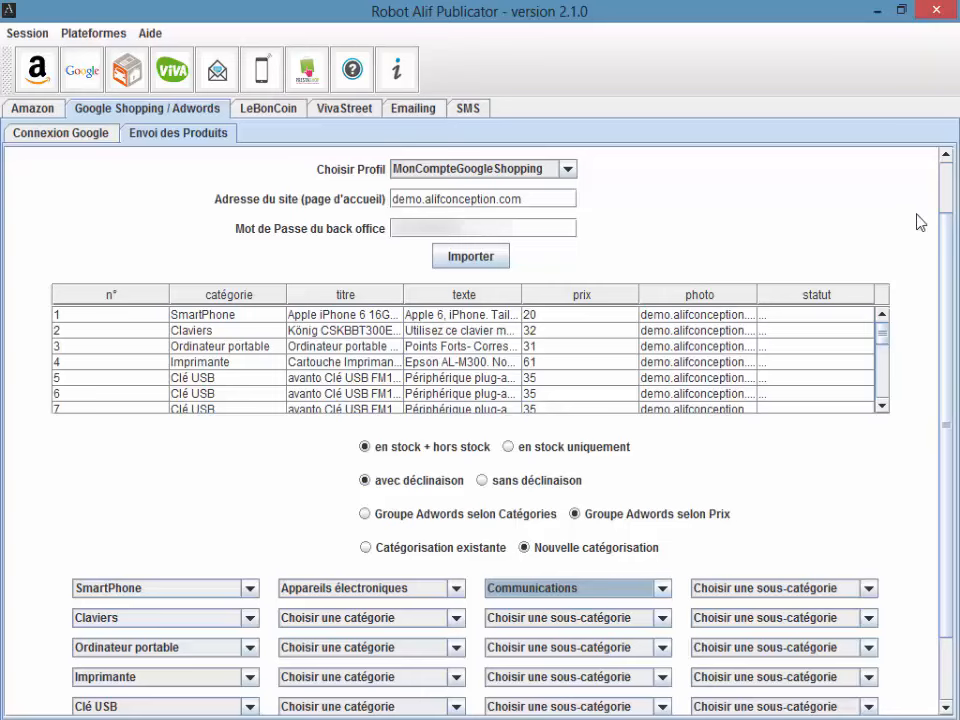
scroll(950, 290, "down", 3)
scroll(948, 295, "down", 1)
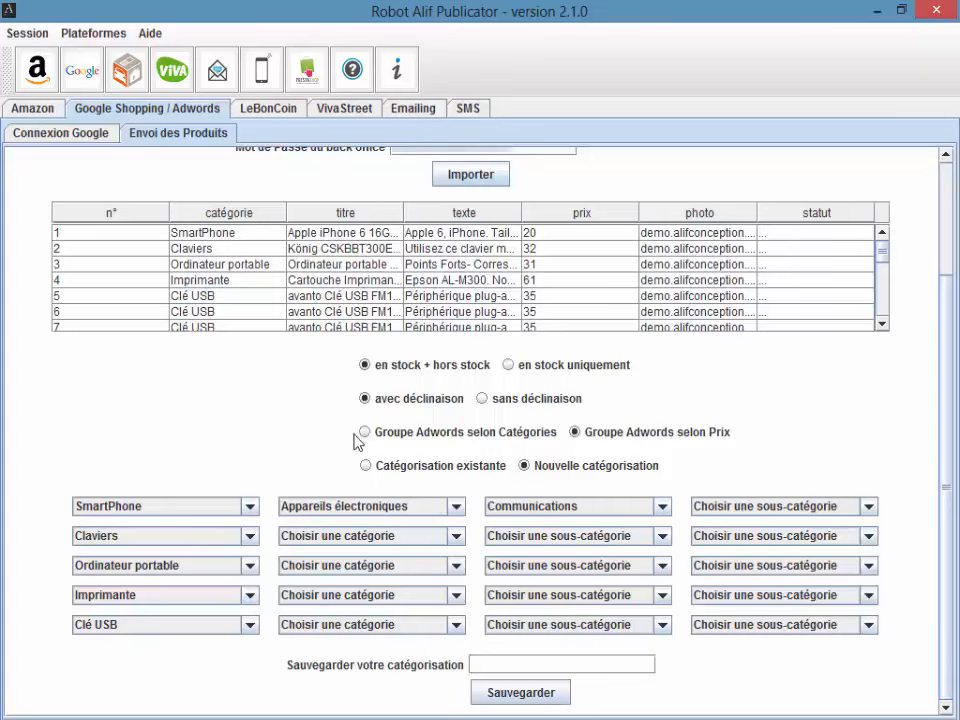
Step: Switch to reusing an existing categorisation and keep MaCategorisation selected
left_click(367, 467)
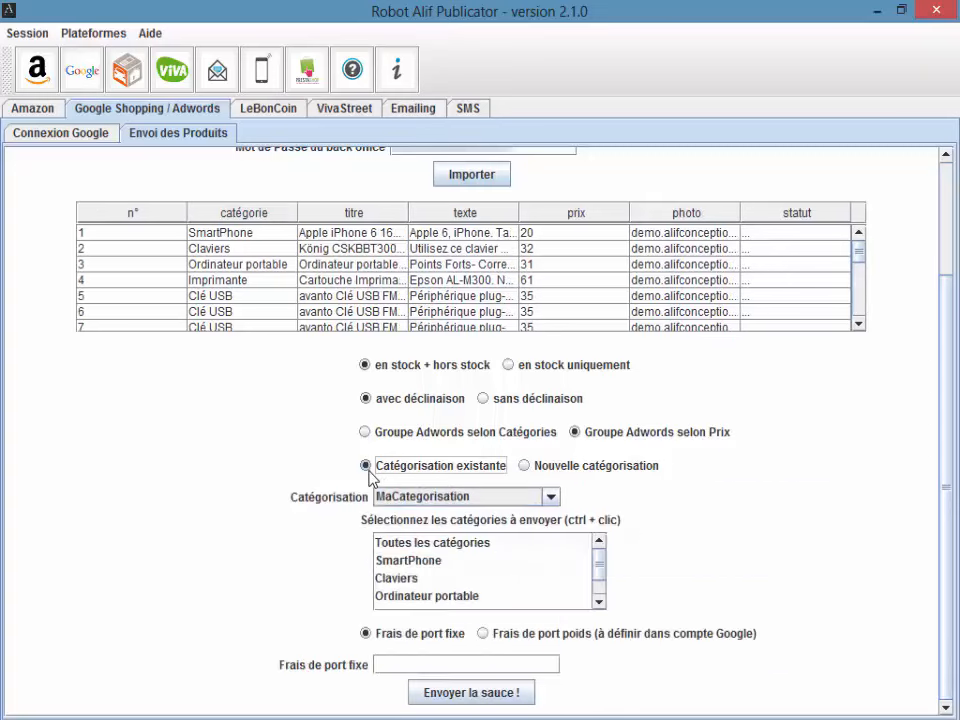
left_click(415, 500)
left_click(417, 503)
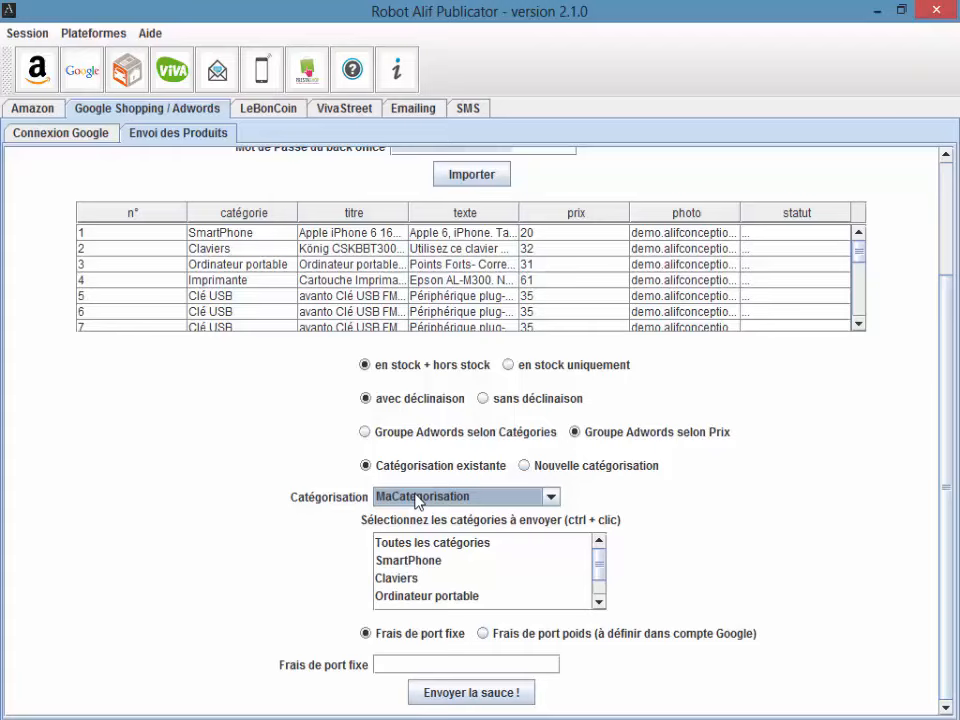
left_click(399, 500)
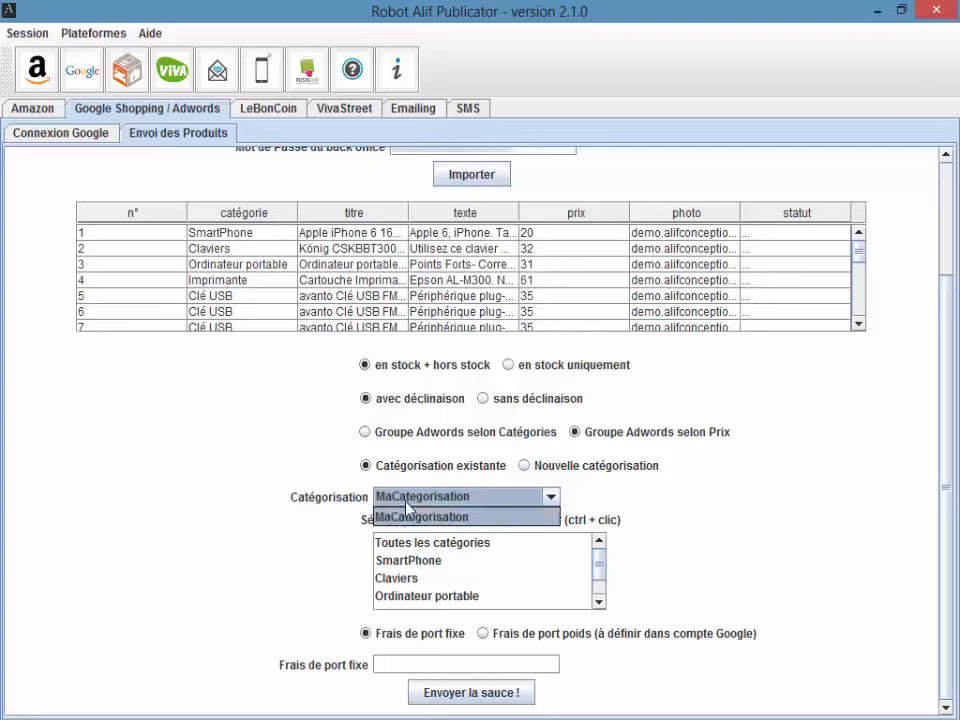
left_click(405, 514)
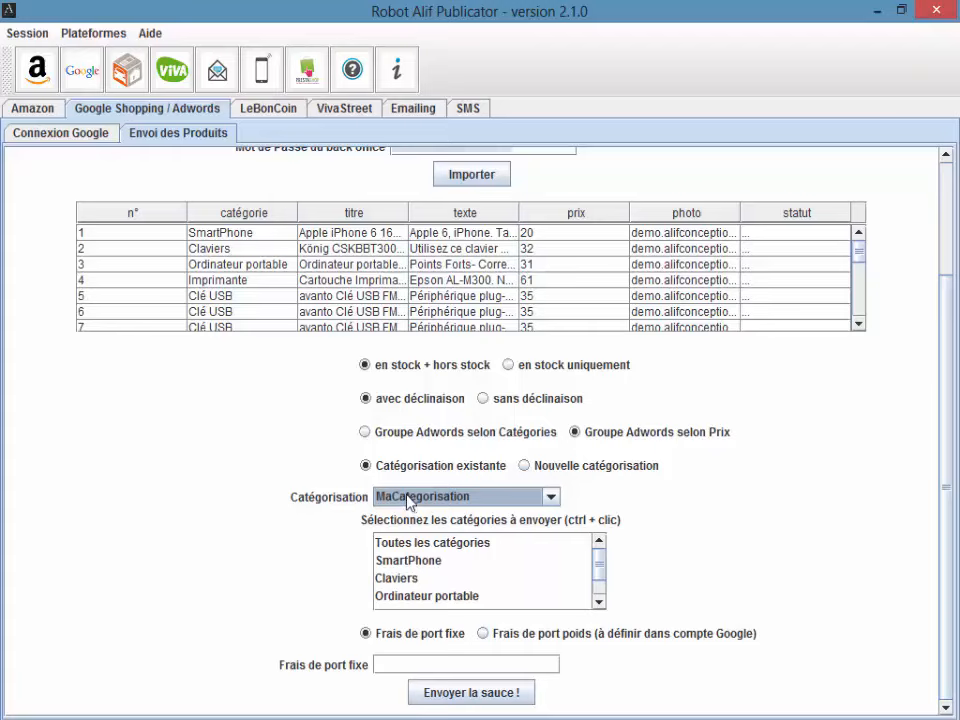
Step: Try picking SmartPhone, Claviers, Ordinateur portable and Imprimante, then choose 'Toutes les catégories' instead
left_click(428, 562)
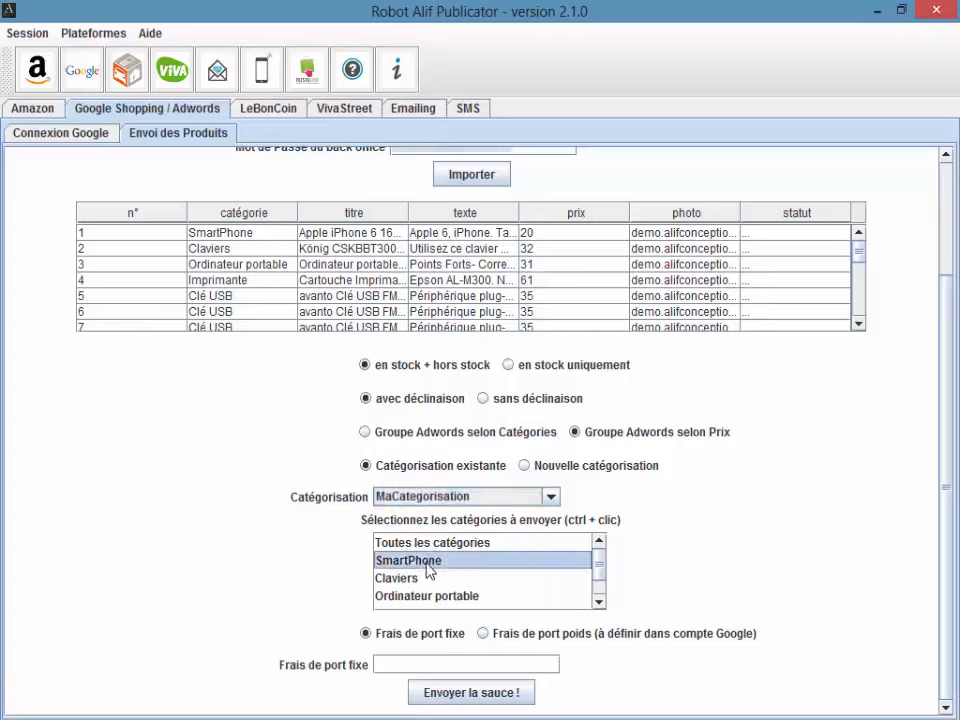
left_click(420, 578)
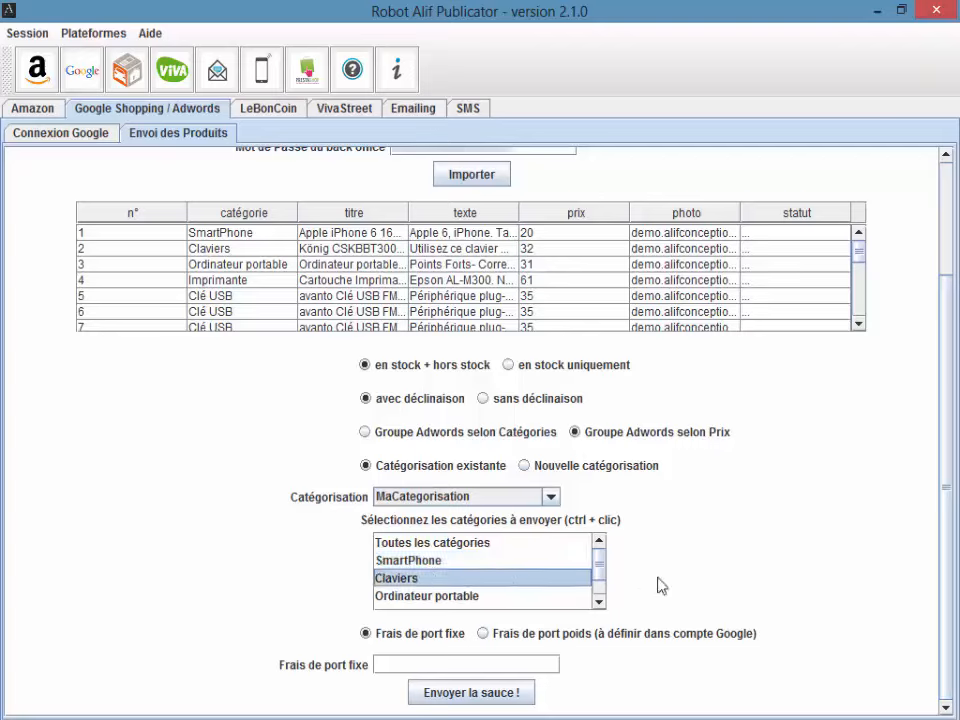
scroll(602, 574, "down", 2)
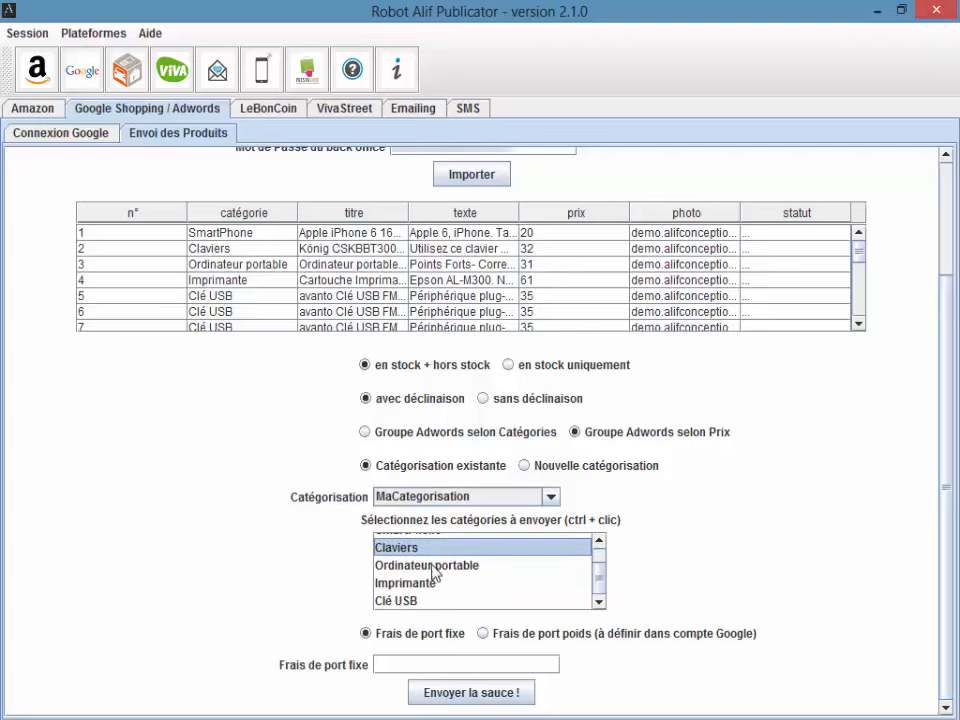
left_click(431, 565, "ctrl")
left_click(435, 583, "ctrl")
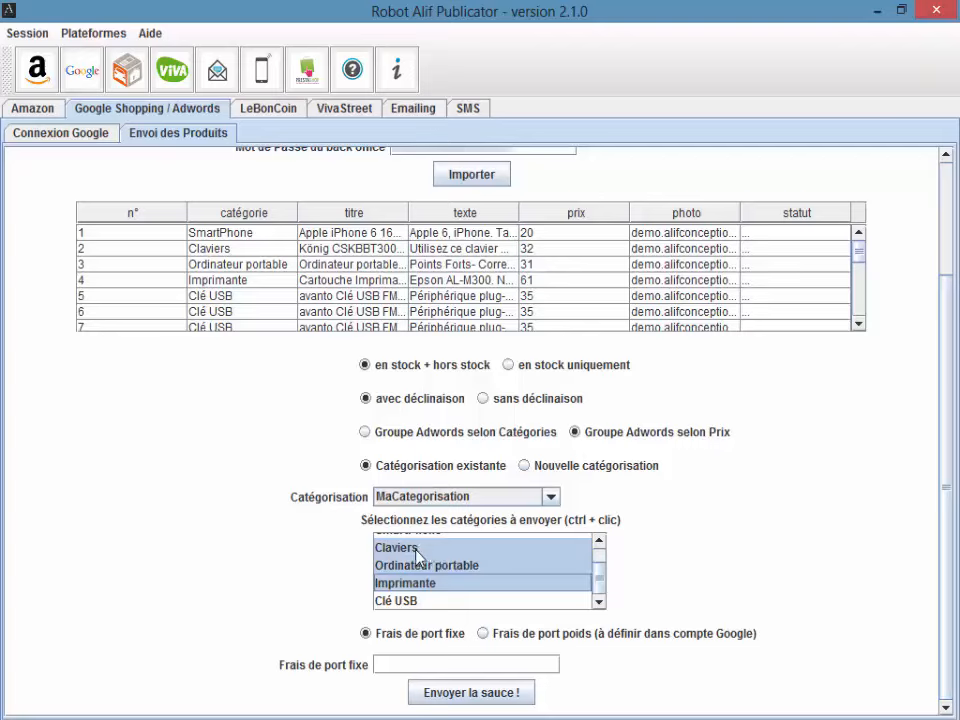
left_click(597, 541)
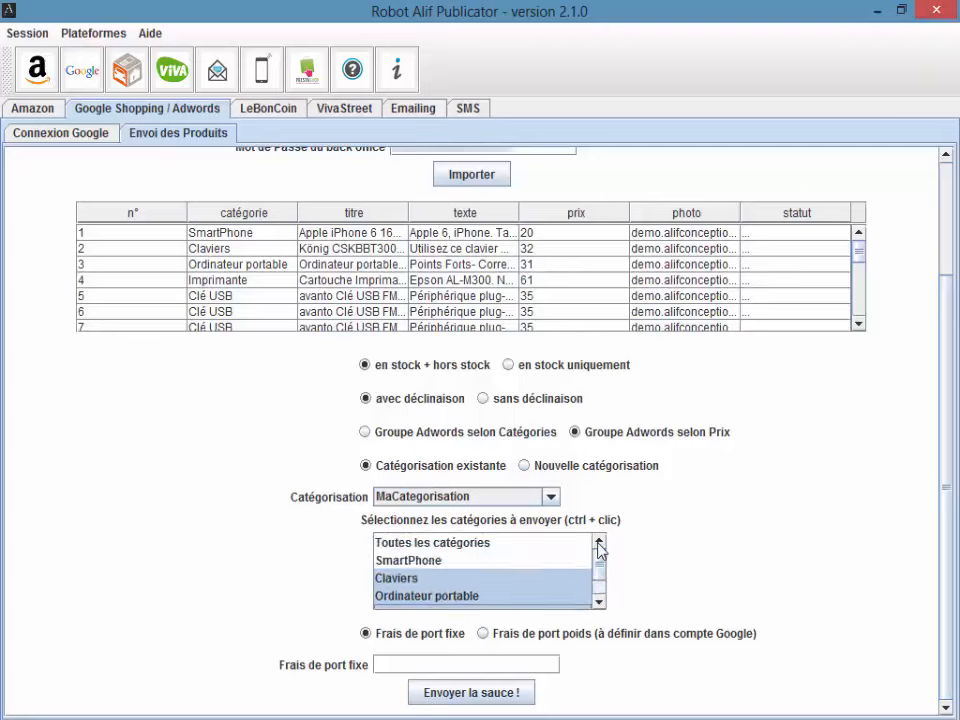
left_click(485, 549)
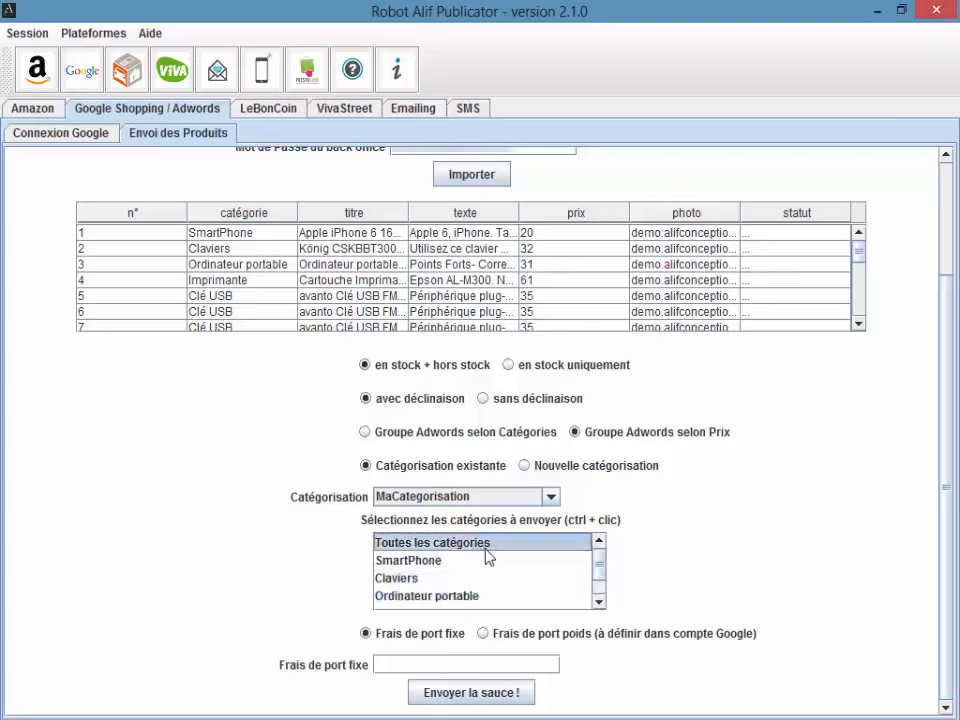
Step: Enter a fixed shipping fee of 10, briefly viewing weight-based fees before reselecting Frais de port fixe
left_click(438, 663)
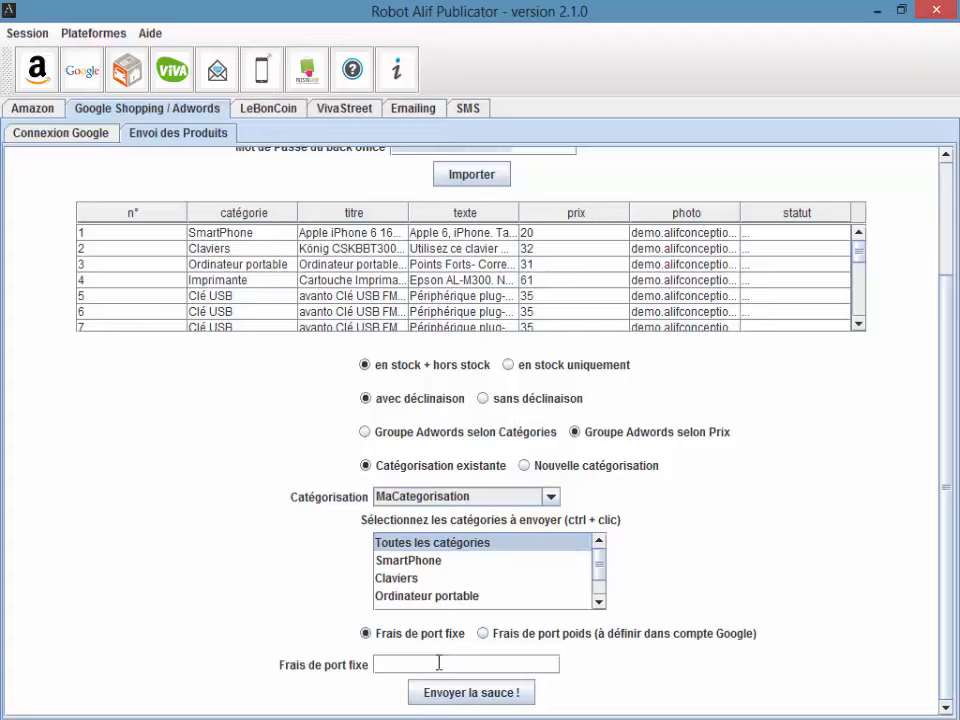
type("10")
left_click(483, 634)
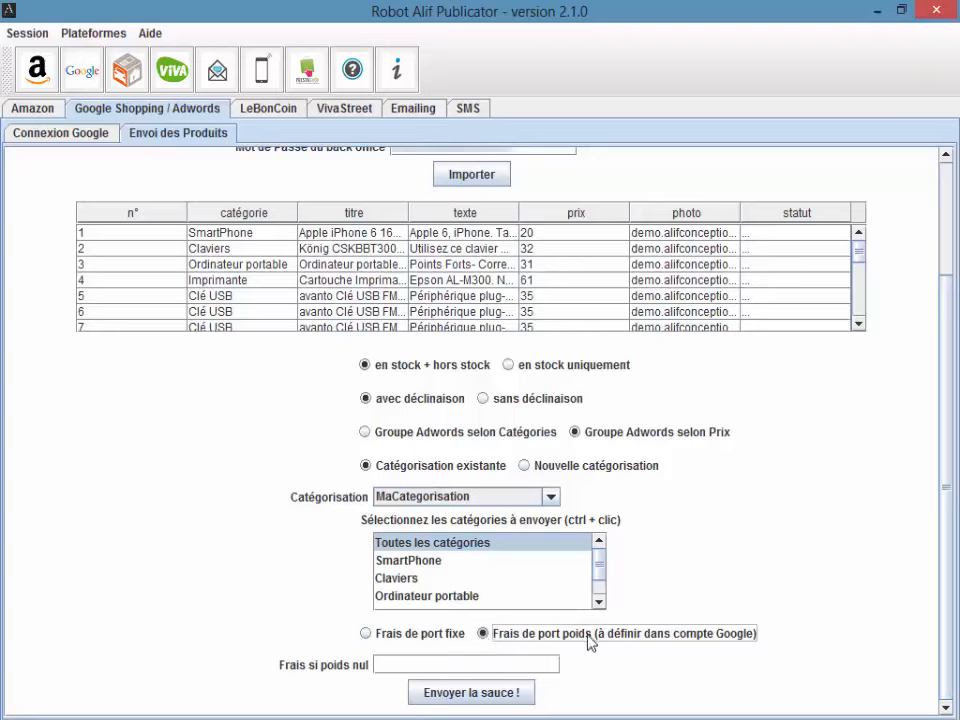
left_click(448, 661)
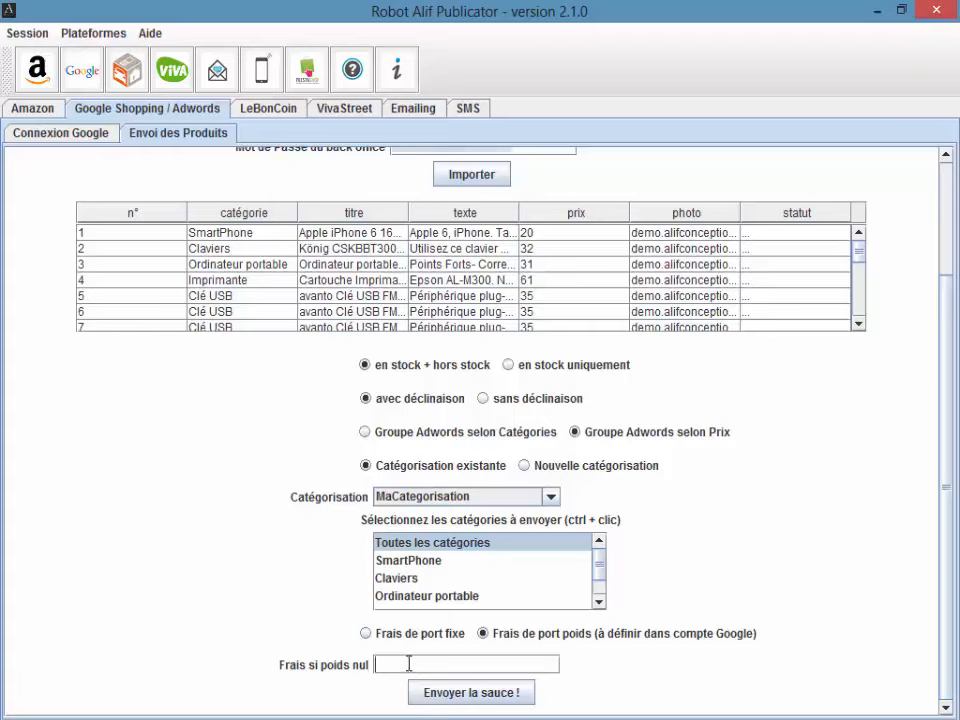
left_click(367, 633)
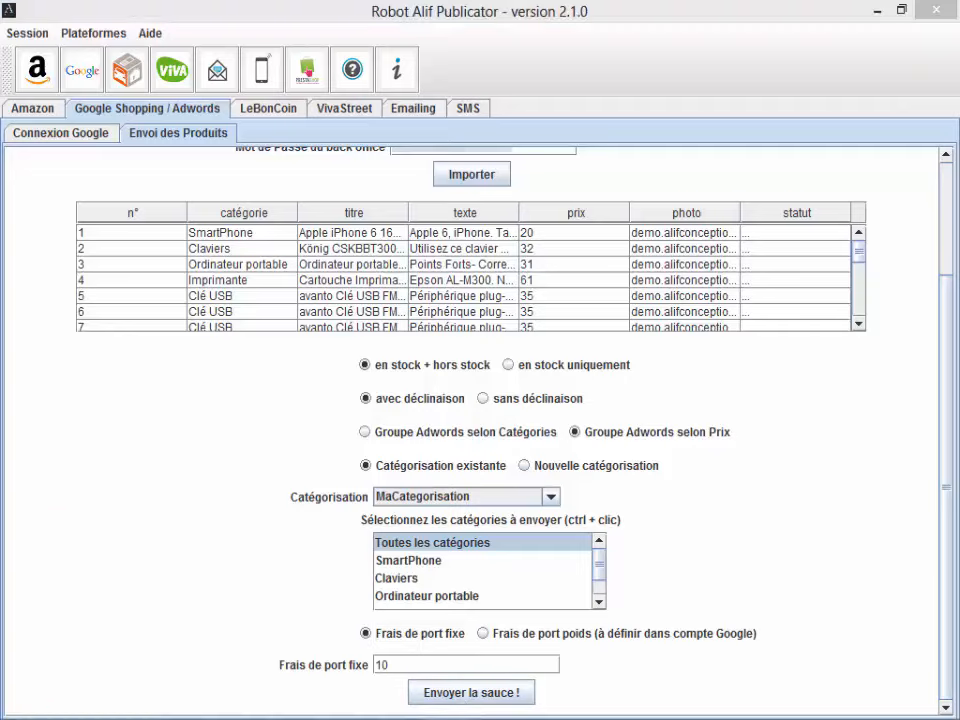
Step: Confirm Merchant Center lists no products yet, then send the products with 'Envoyer la sauce !'
left_click(160, 719)
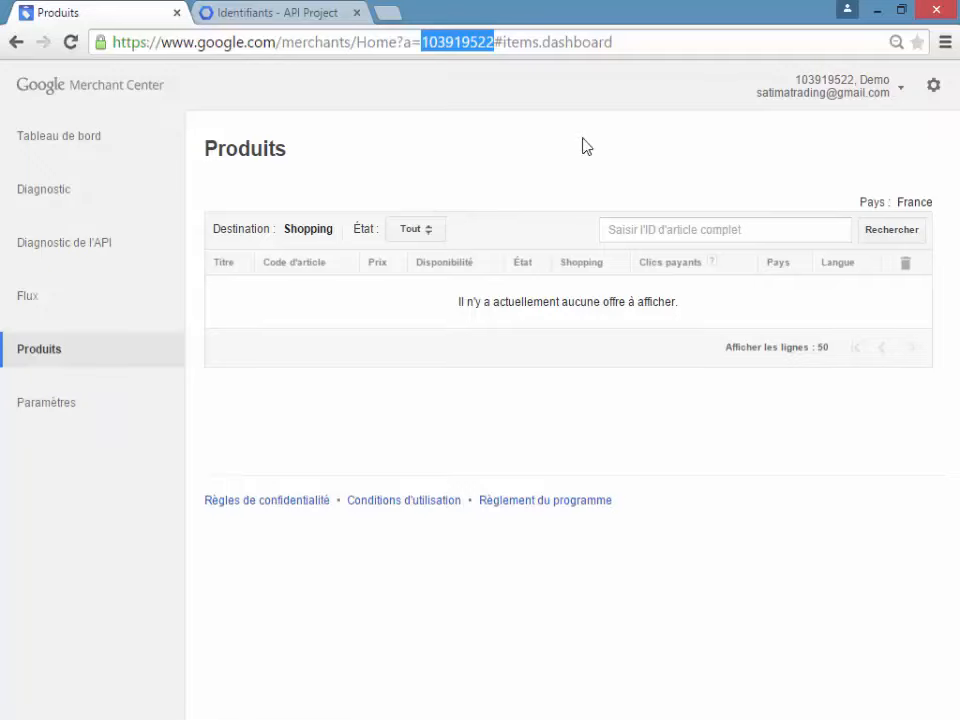
left_click_drag(438, 297, 681, 300)
left_click(425, 719)
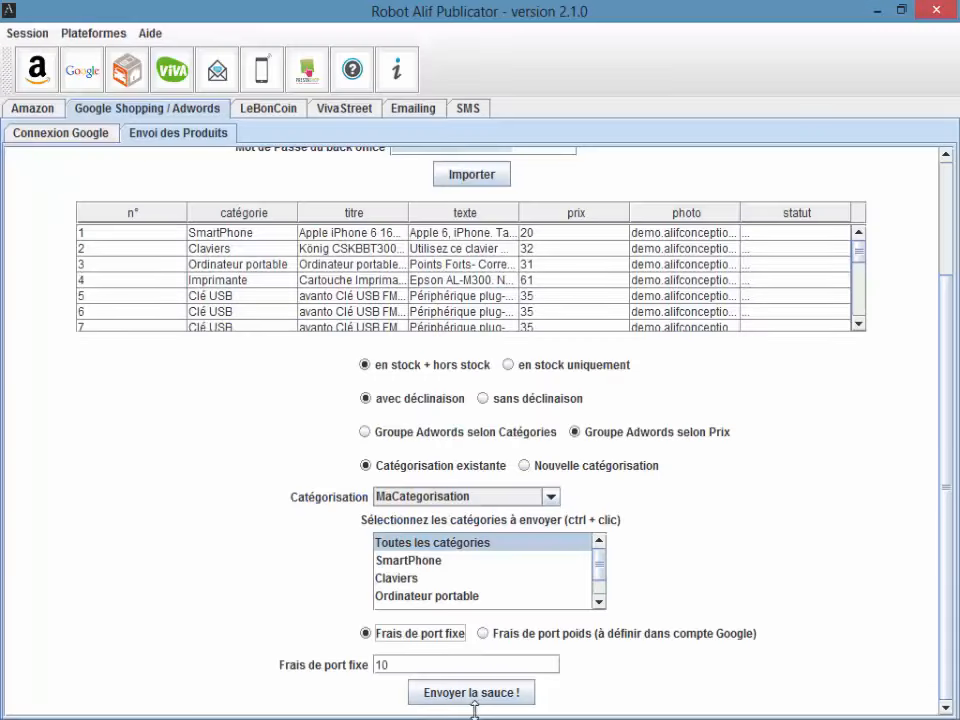
left_click(511, 696)
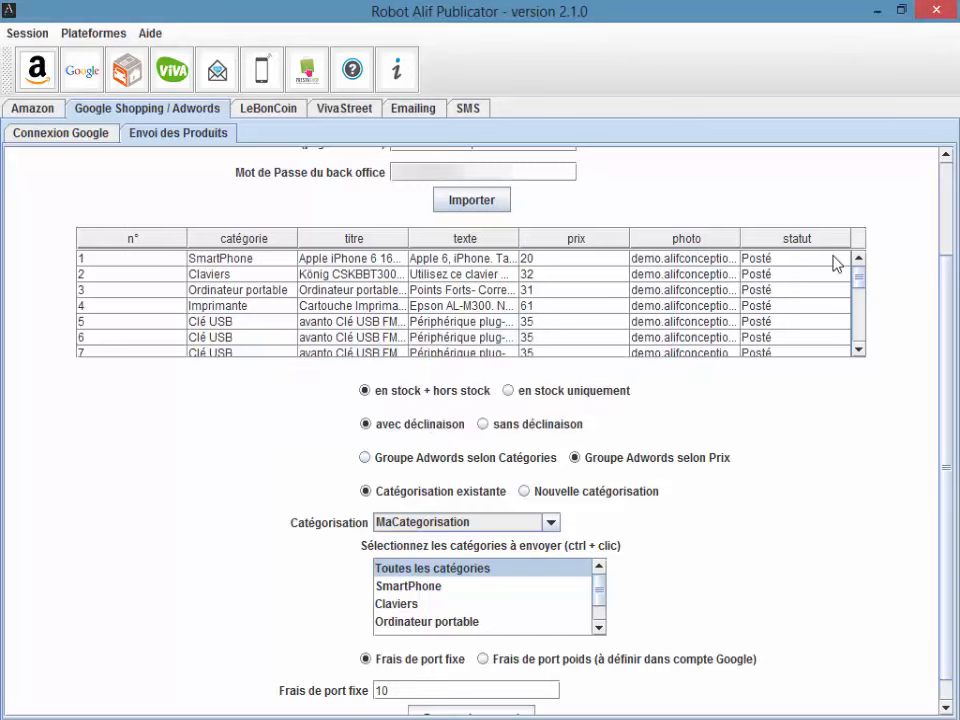
Step: Reload the Merchant Center Produits page to show avanto Clé USB and Apple iPhone 6 16Go 4G
mouse_move(862, 279)
left_mouse_down()
mouse_move(874, 336)
mouse_move(860, 265)
left_mouse_up()
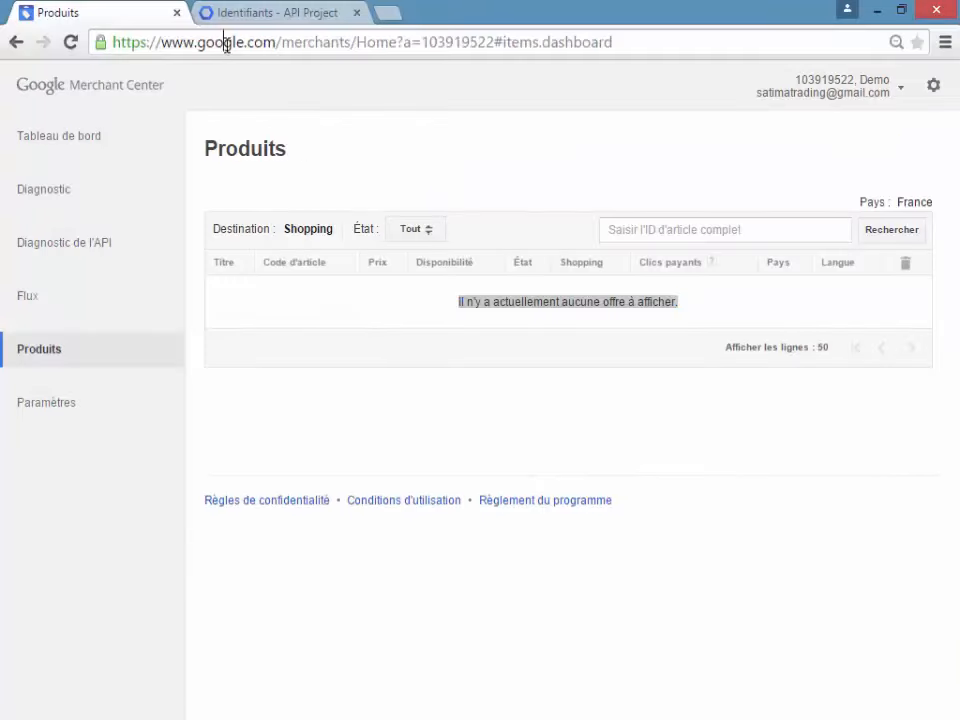
left_click(226, 44)
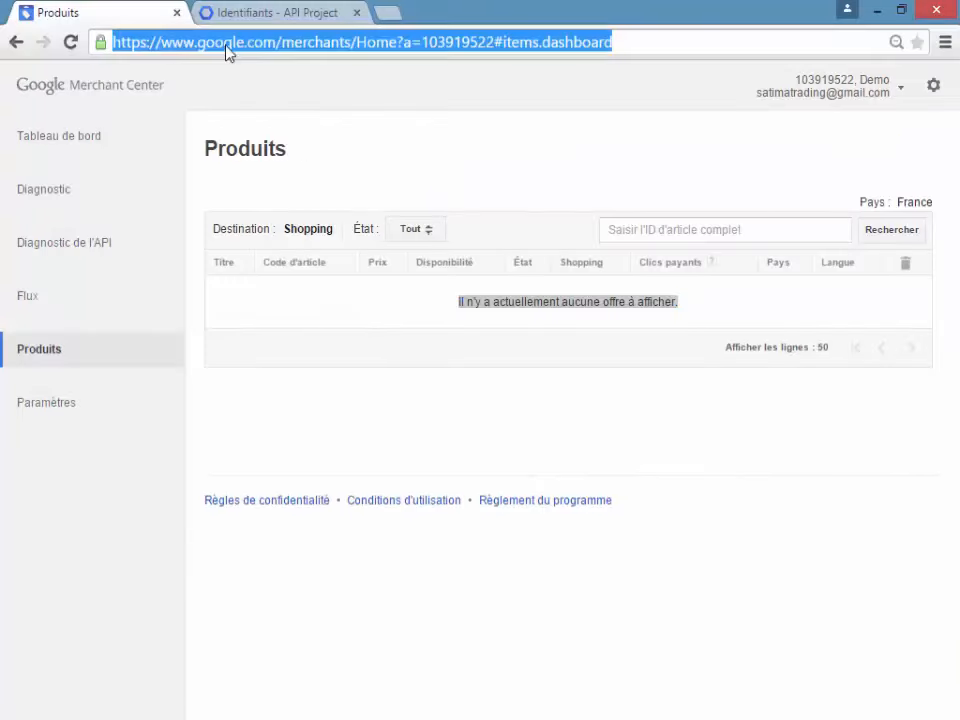
key("Return")
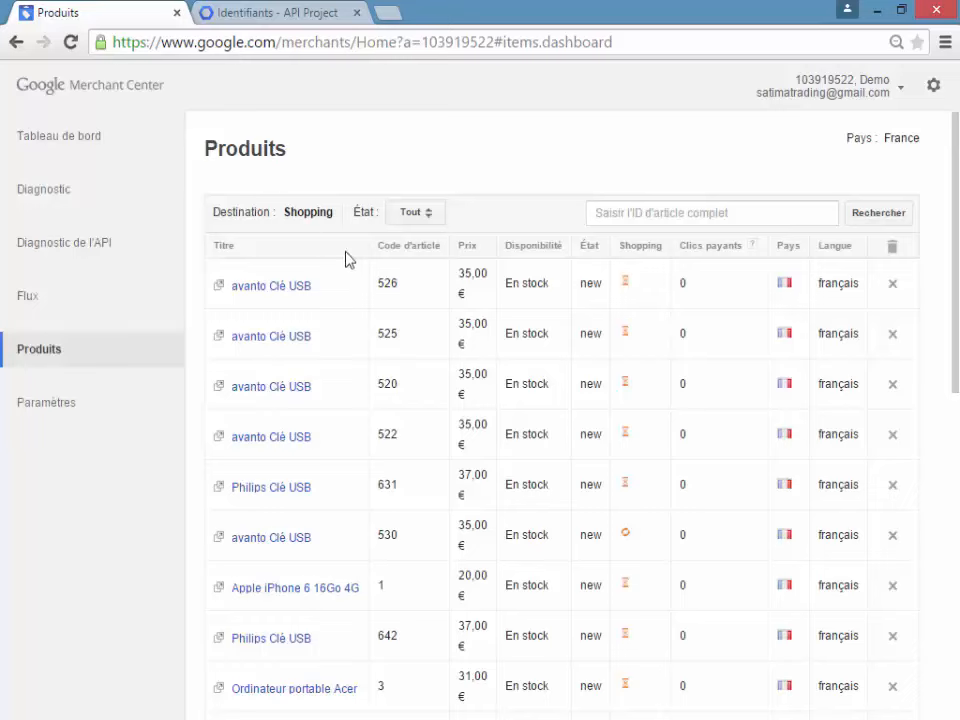
scroll(355, 260, "down", 6)
scroll(355, 262, "up", 6)
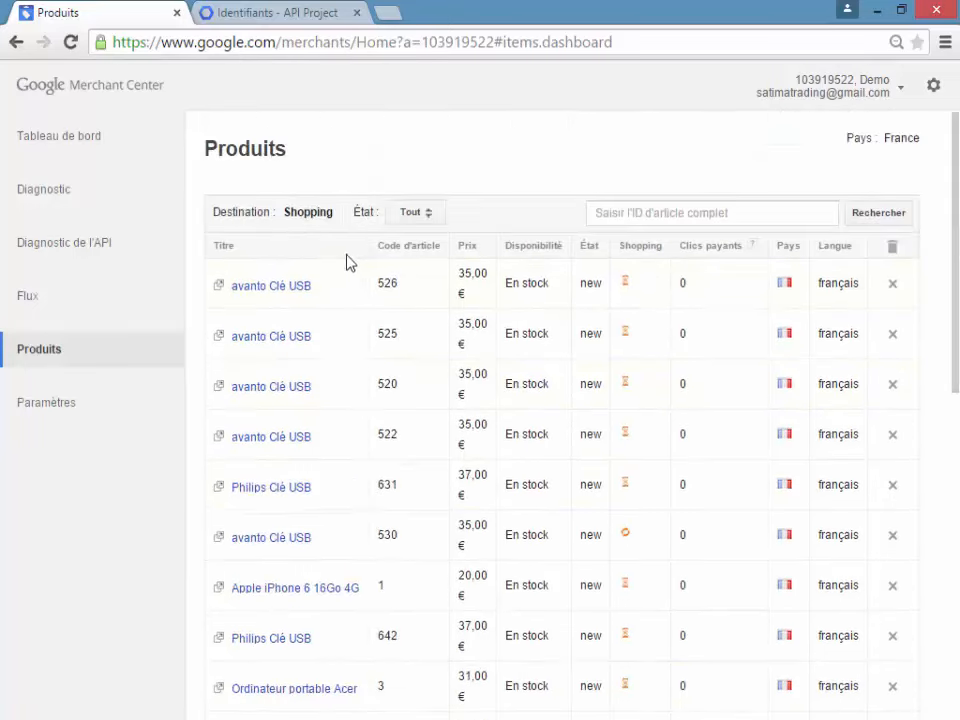